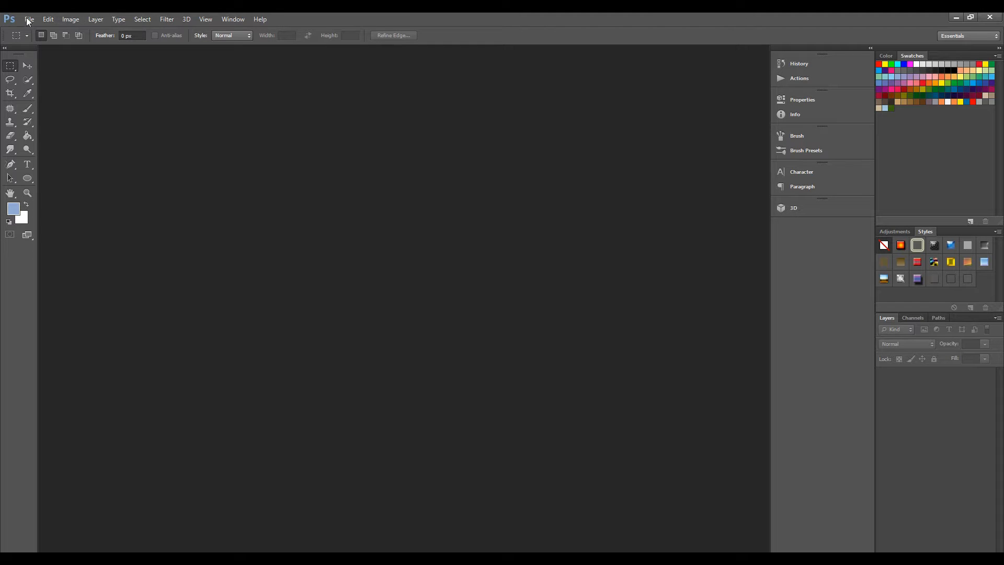
# - Open the General preferences and examine the choices for Color Picker, HUD Color Picker and Image Interpolation
pyautogui.click(45, 18)
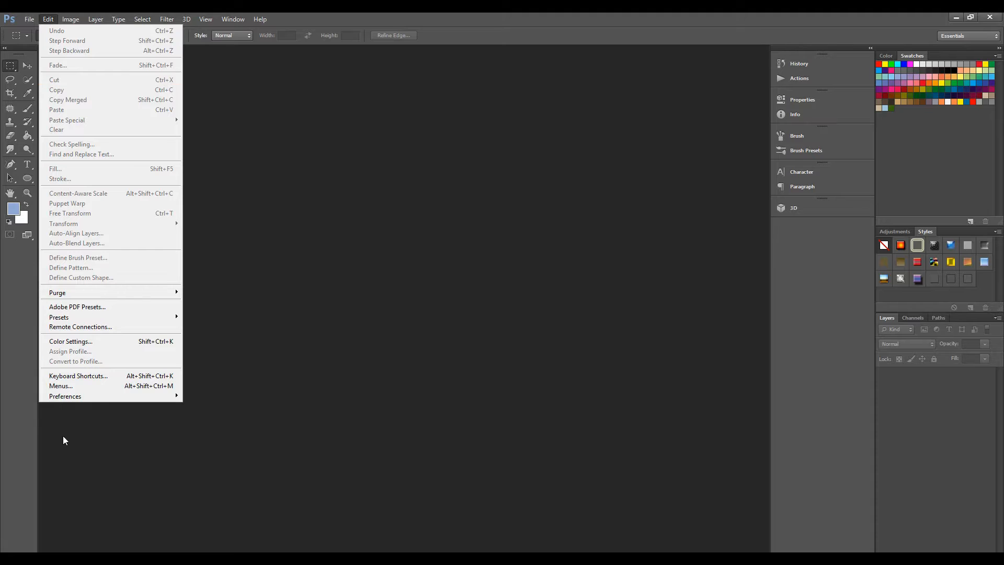
pyautogui.moveTo(96, 398)
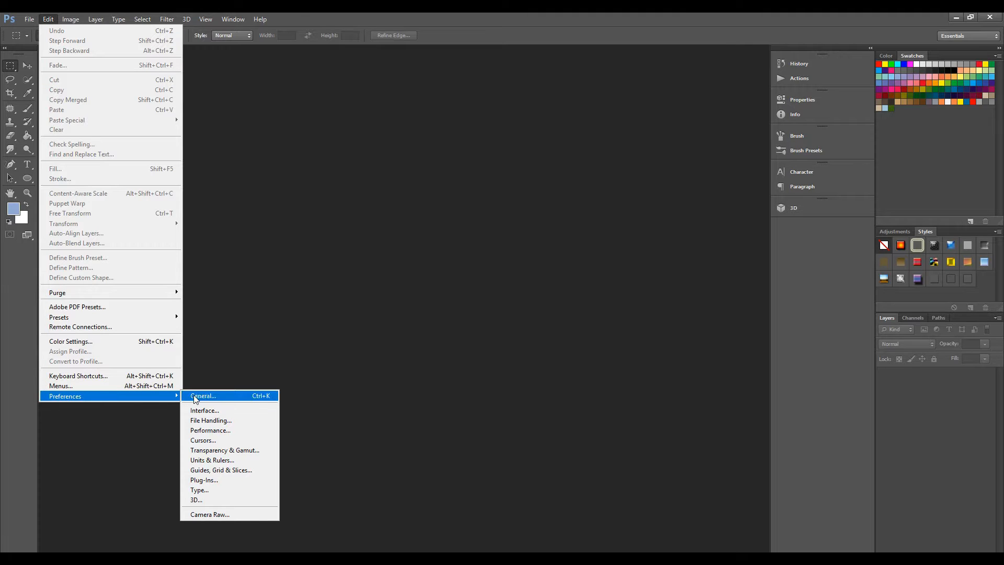
pyautogui.click(222, 400)
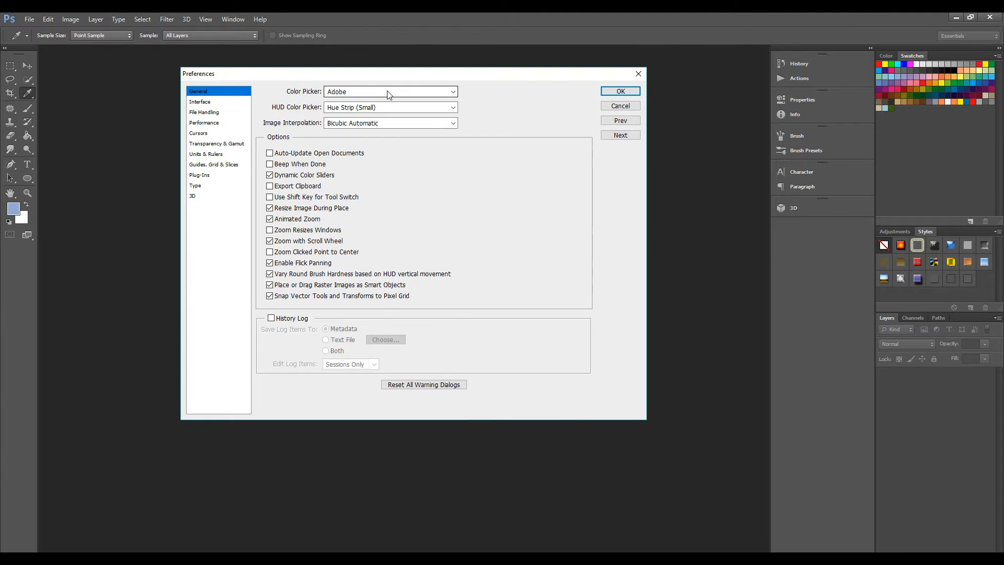
pyautogui.click(454, 93)
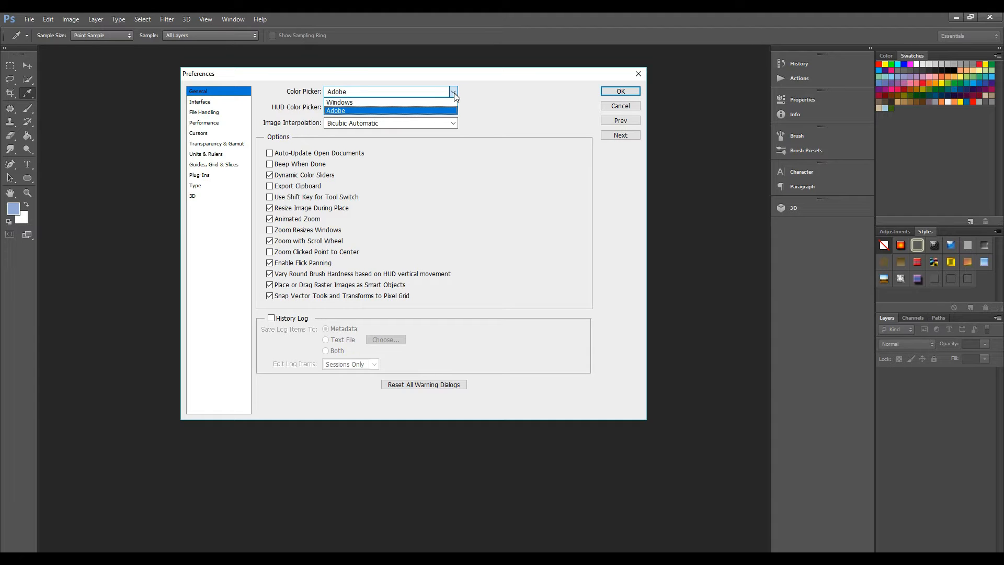
pyautogui.click(454, 92)
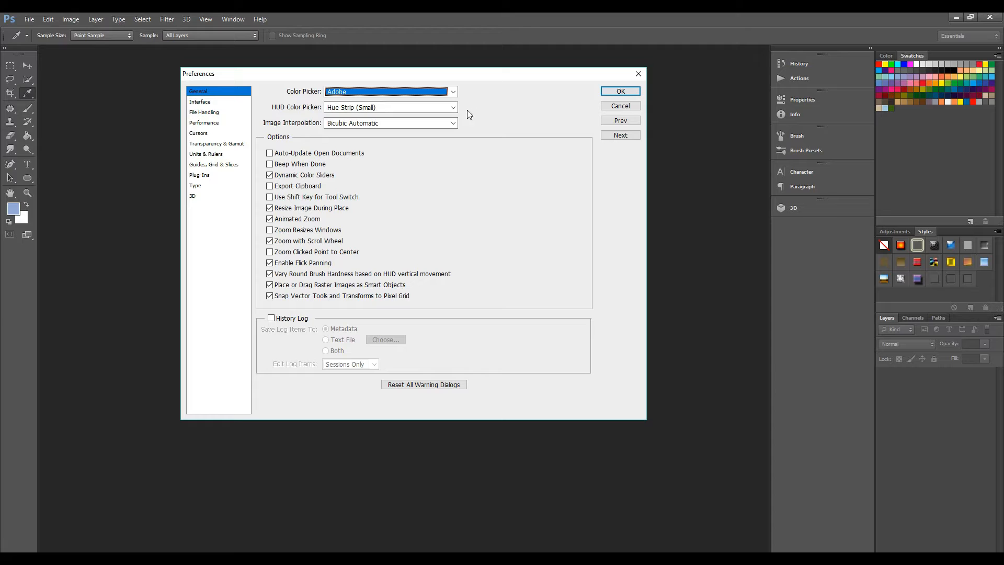
pyautogui.click(454, 108)
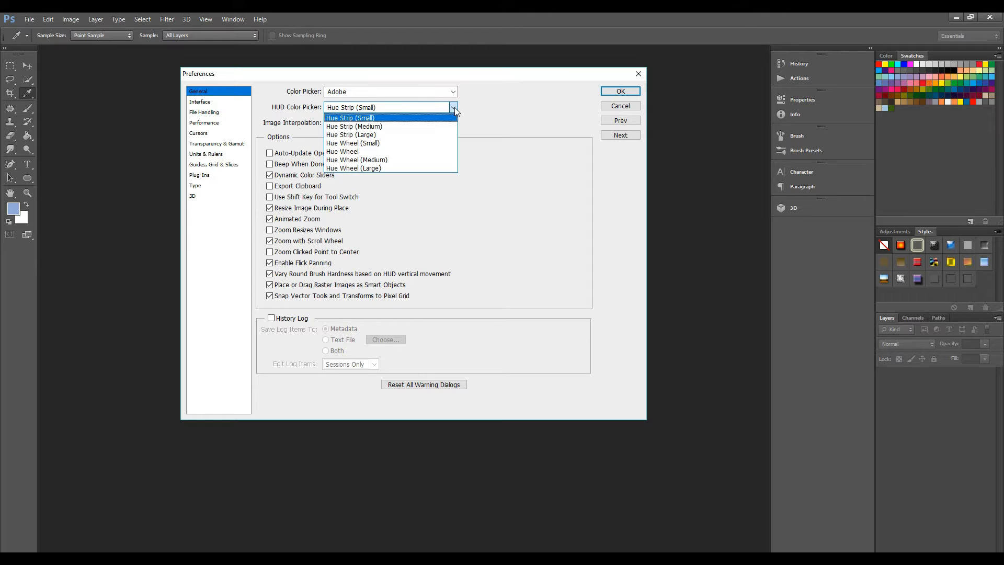
pyautogui.click(454, 107)
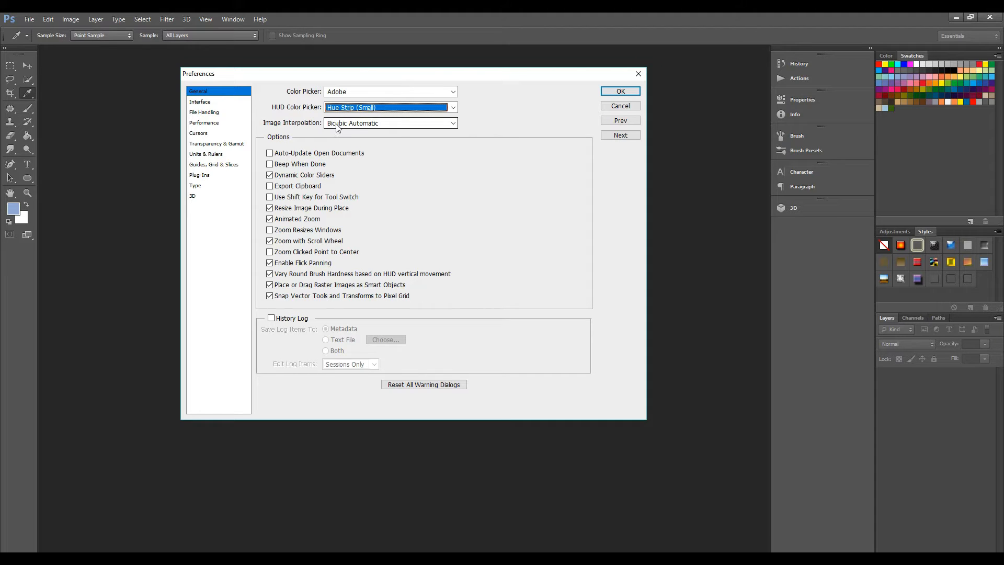
pyautogui.click(453, 123)
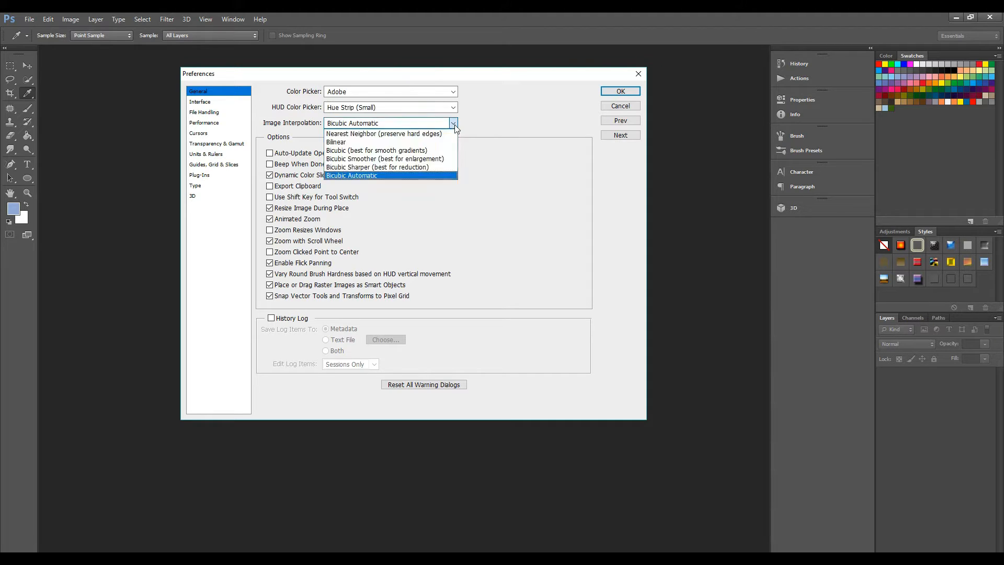
pyautogui.click(454, 125)
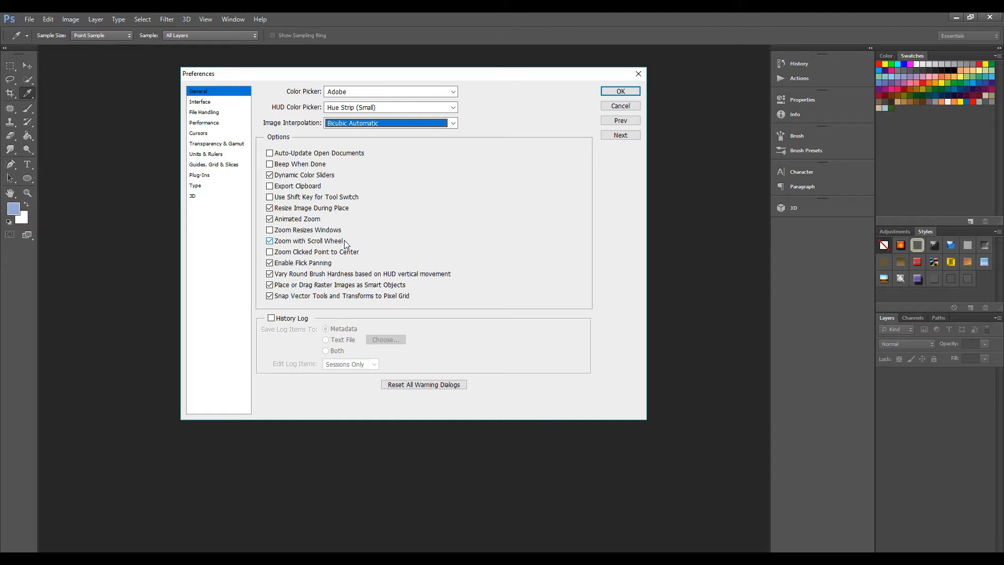
# - Try the History Log with its items saved to a text file, cancel the file choice and switch the log off again
pyautogui.moveTo(346, 244)
pyautogui.click(272, 319)
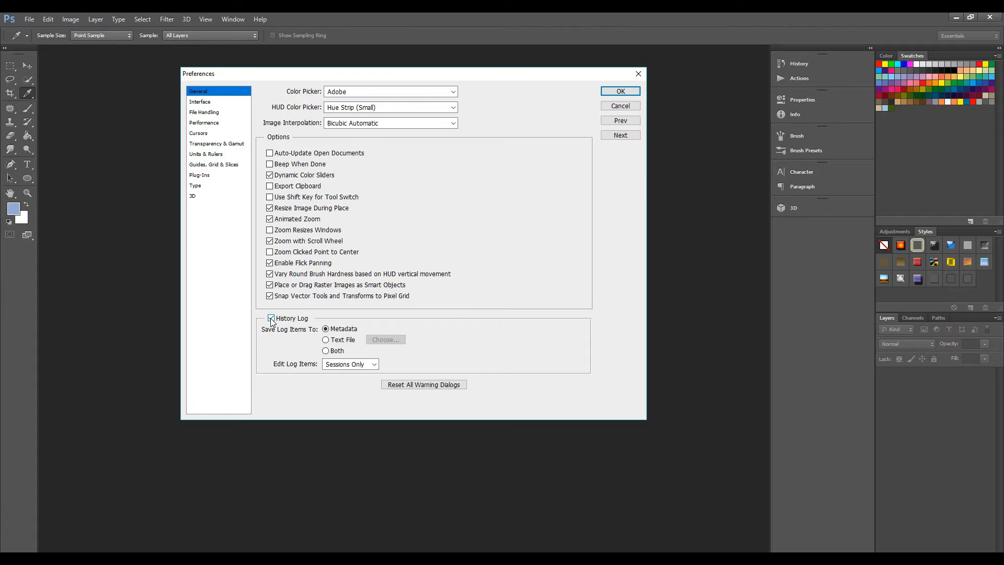
pyautogui.click(271, 319)
pyautogui.click(272, 319)
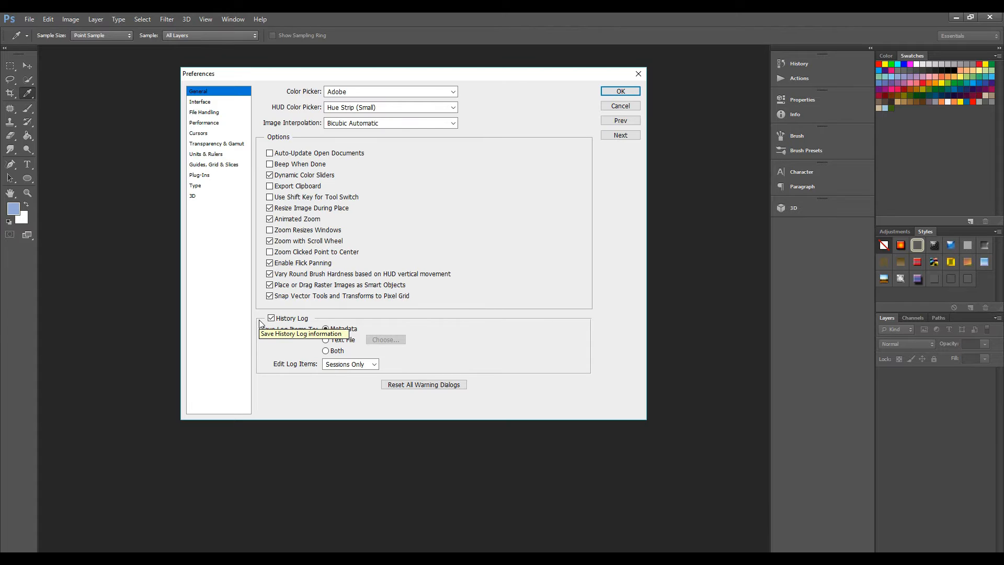
pyautogui.click(323, 341)
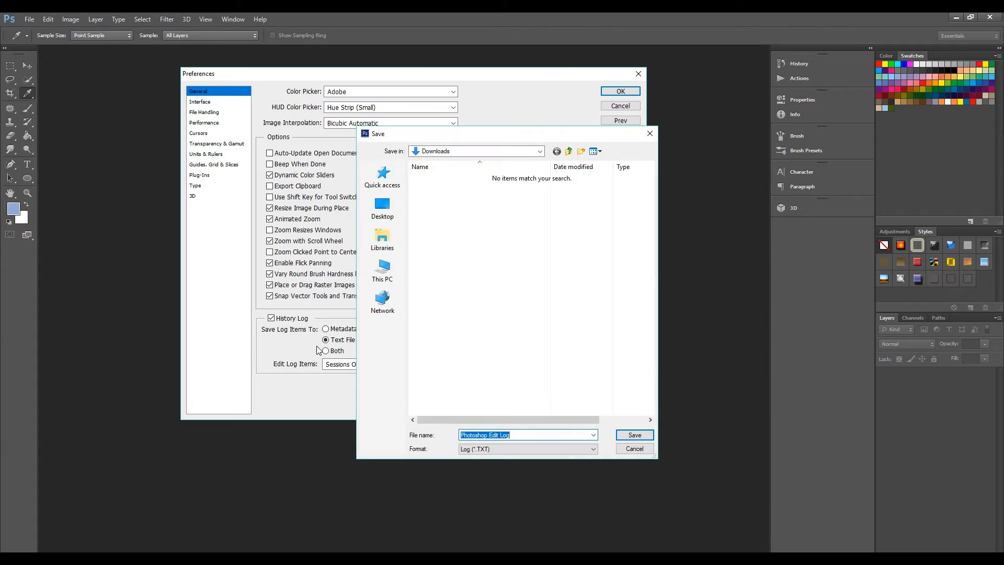
pyautogui.click(634, 448)
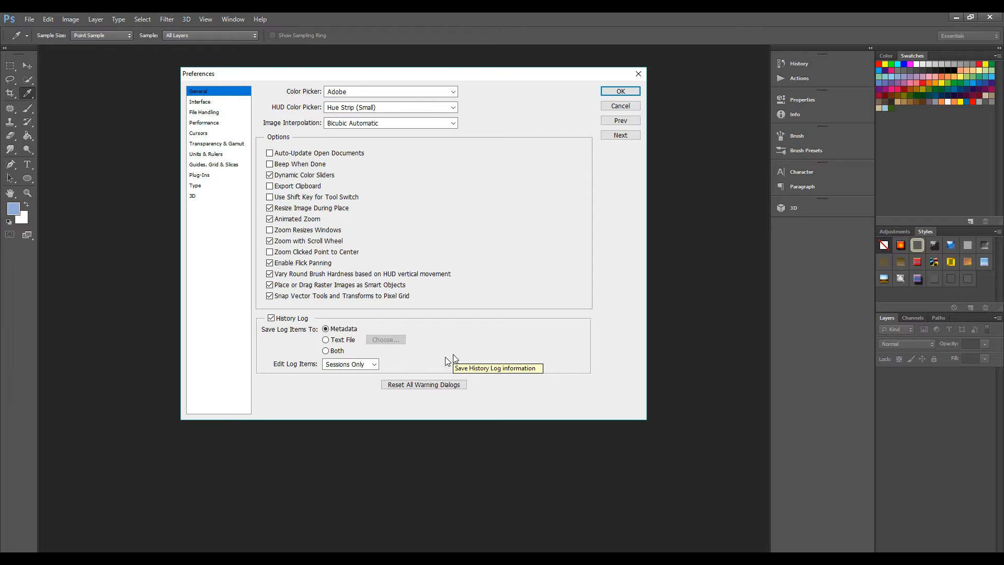
pyautogui.click(271, 318)
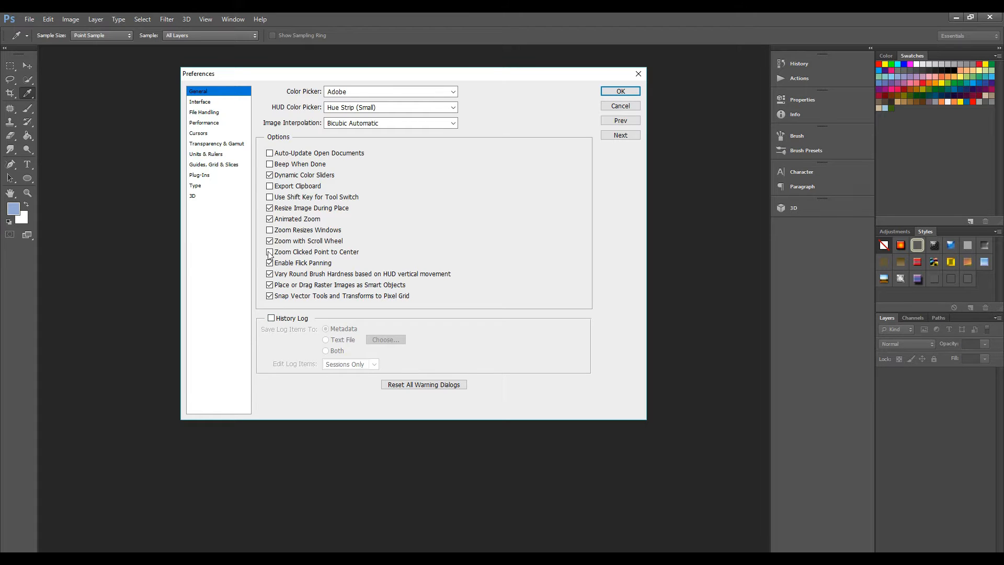
# - Preview the available color themes in the Interface preferences and return to the second-darkest gray theme
pyautogui.click(203, 104)
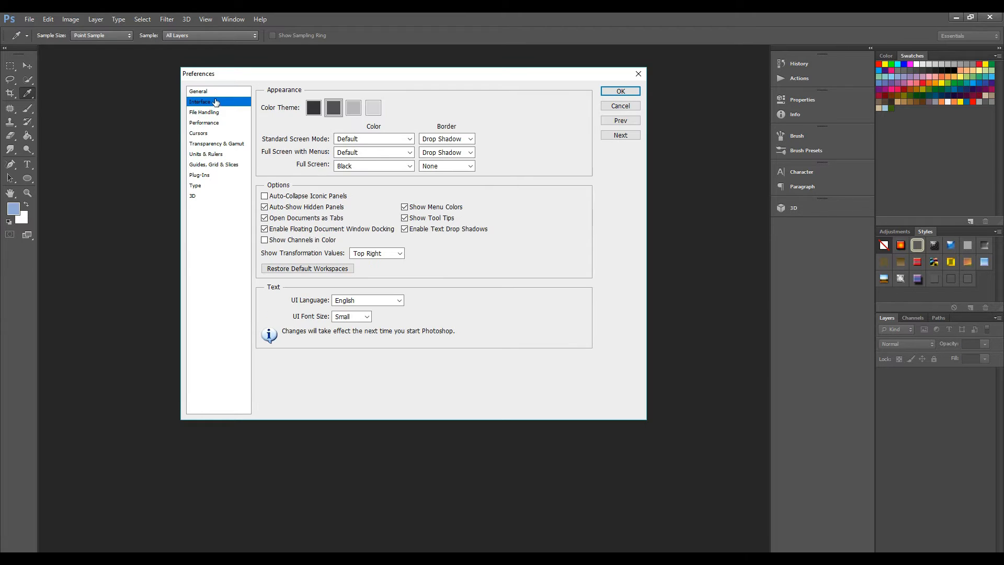
pyautogui.click(314, 111)
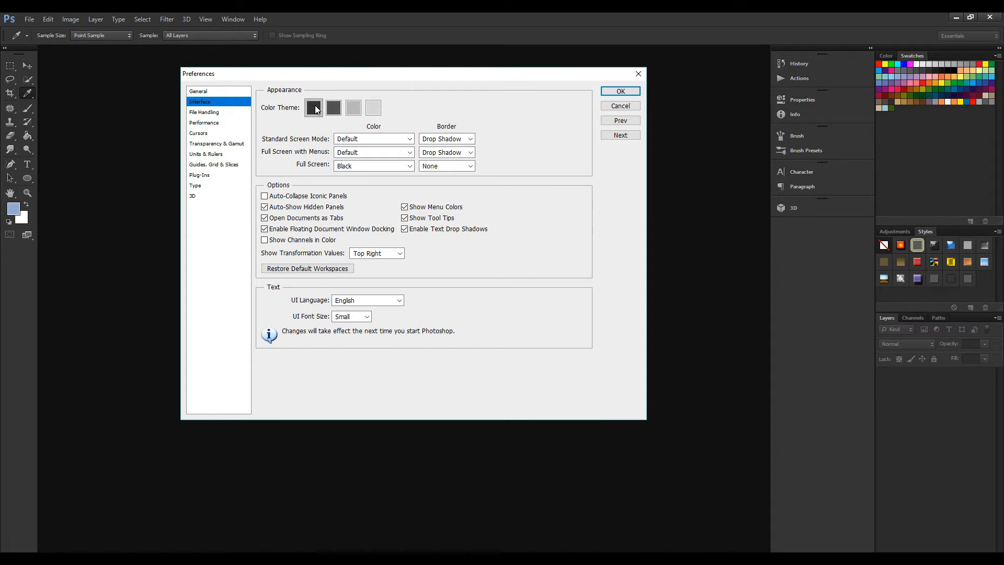
pyautogui.click(335, 108)
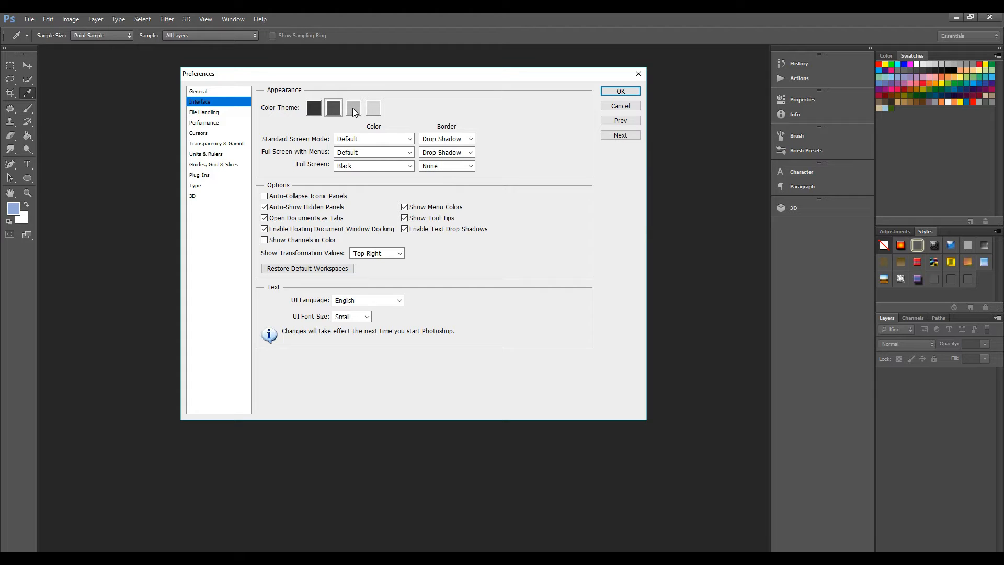
pyautogui.click(353, 111)
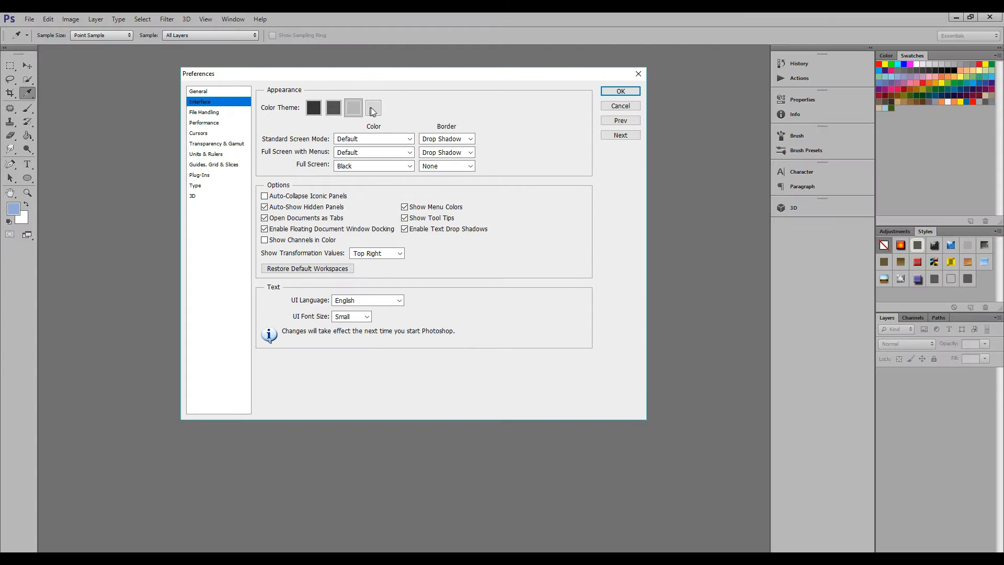
pyautogui.click(371, 112)
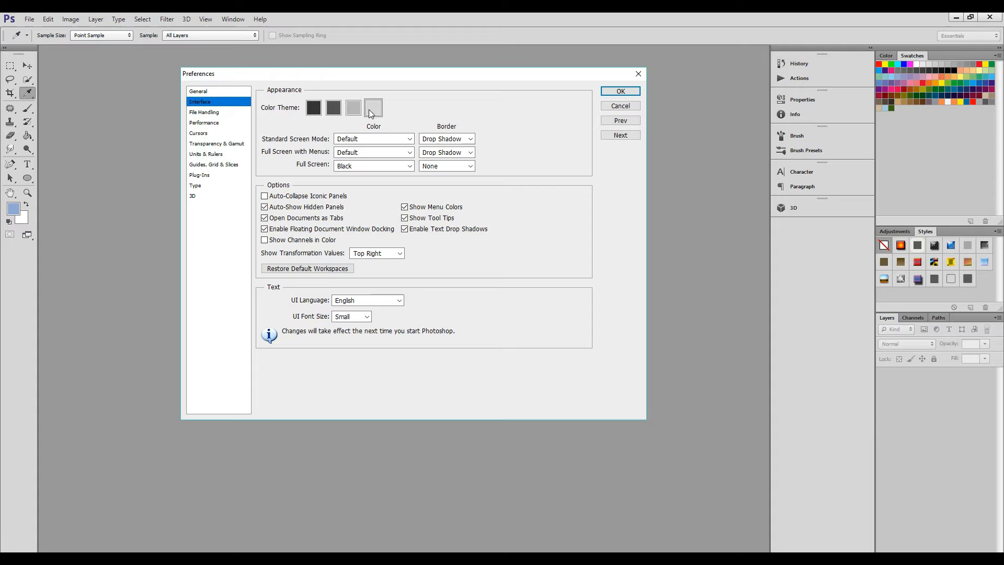
pyautogui.click(335, 111)
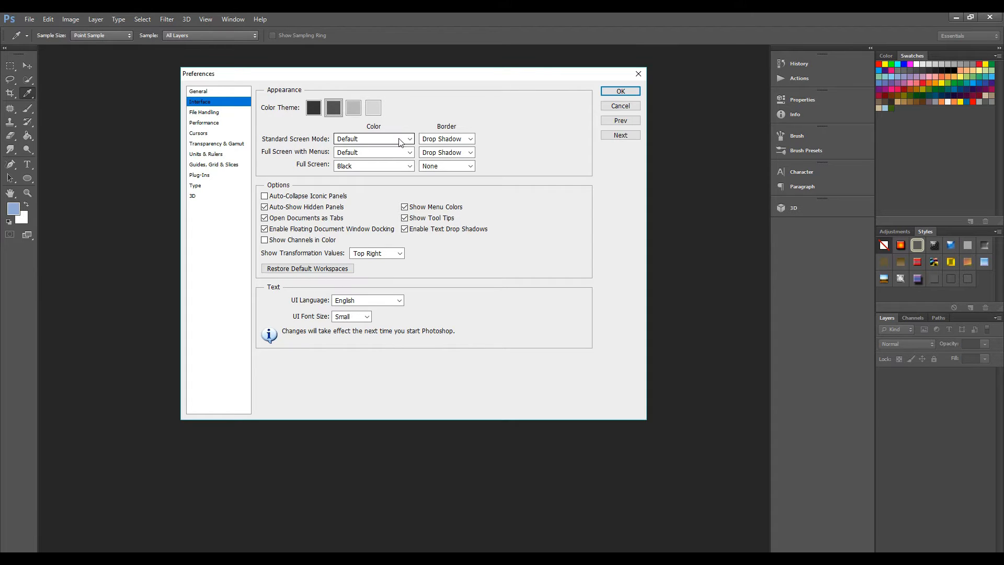
# - Examine the color and border choices for the screen modes in the Interface preferences
pyautogui.click(387, 153)
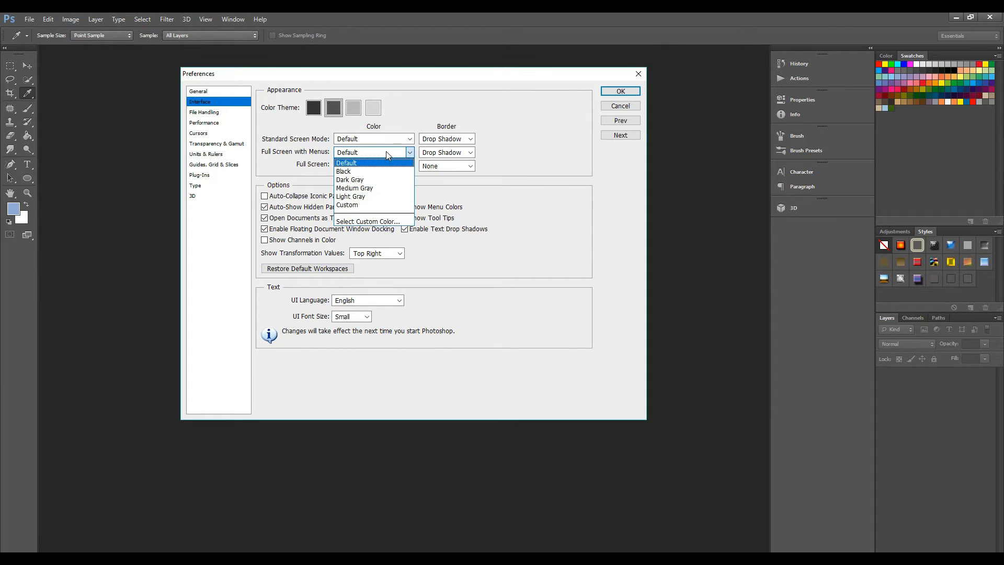
pyautogui.click(386, 153)
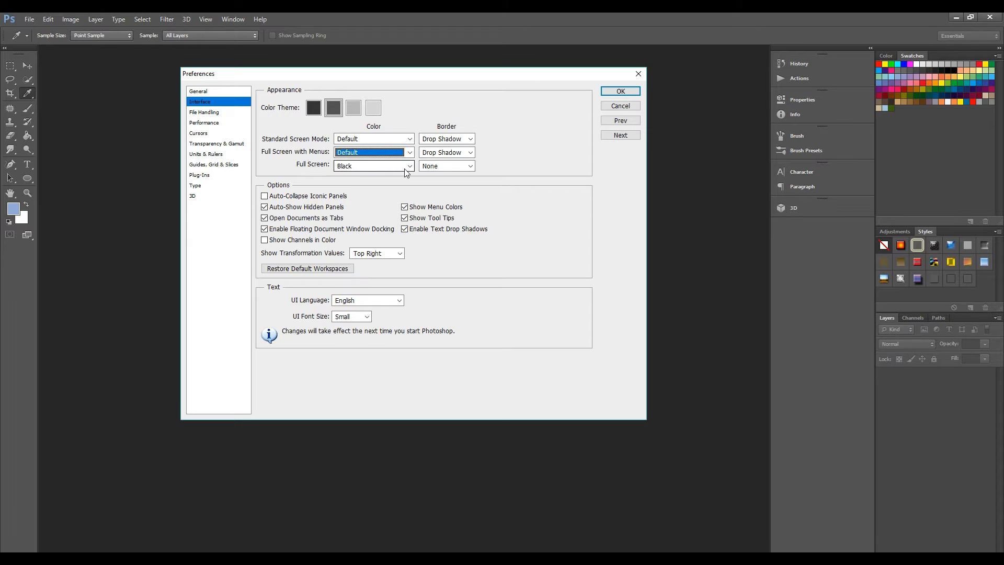
pyautogui.click(407, 167)
pyautogui.click(407, 167)
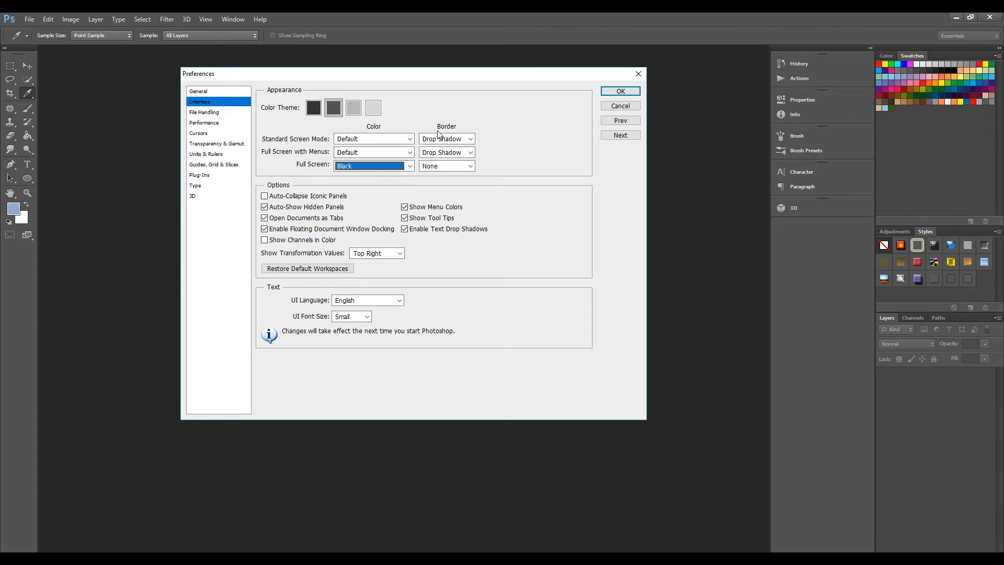
pyautogui.click(471, 139)
pyautogui.click(471, 147)
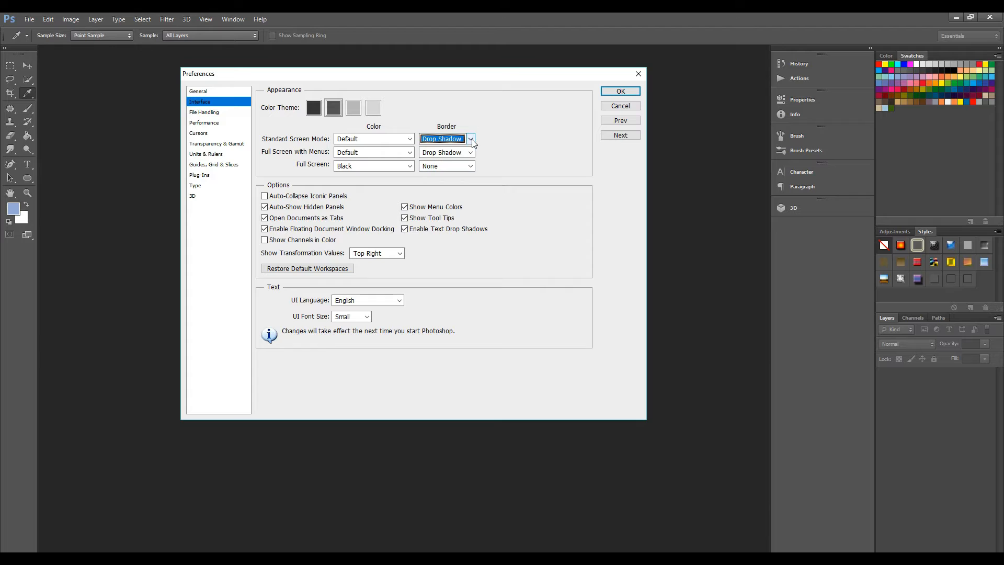
pyautogui.click(473, 152)
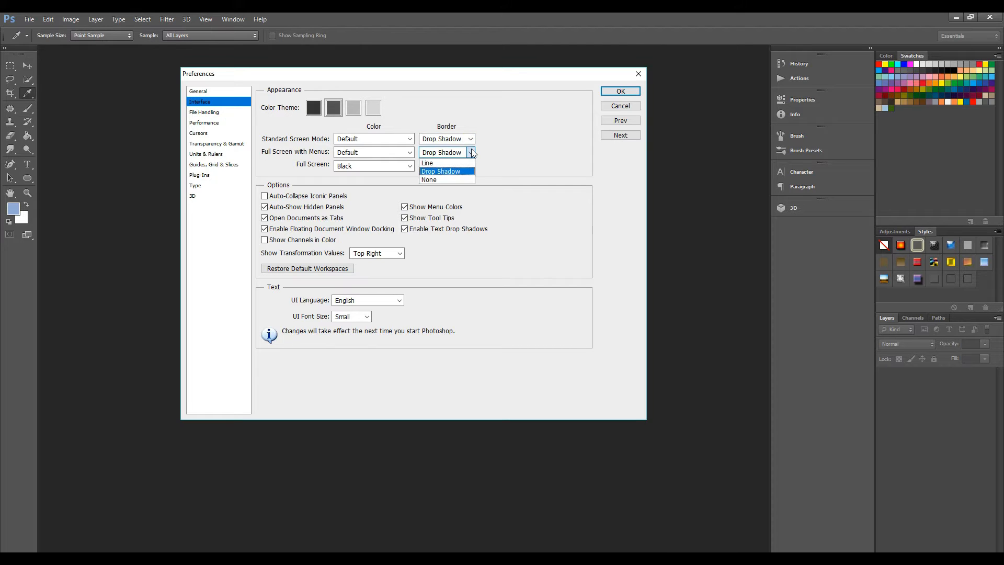
pyautogui.click(474, 160)
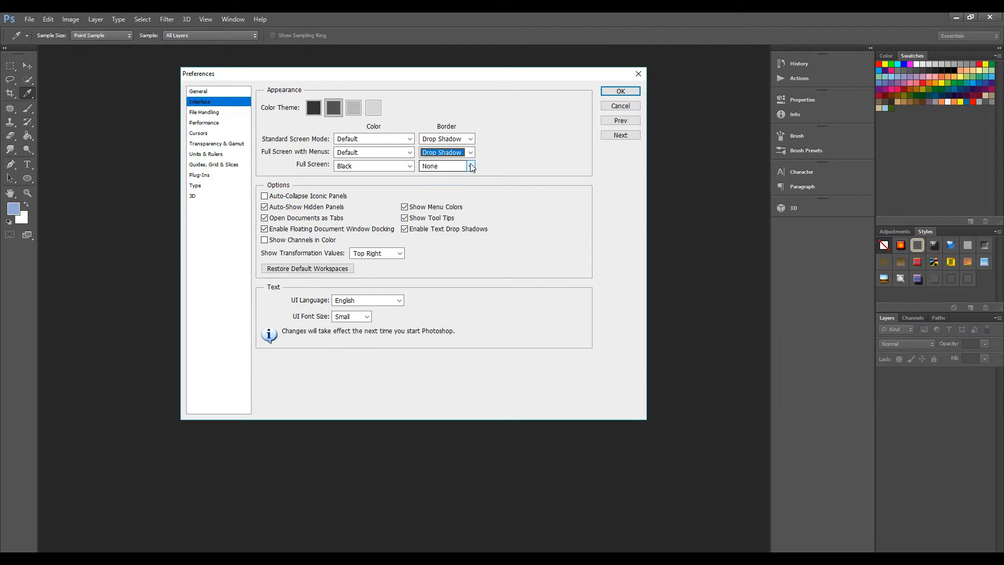
pyautogui.click(472, 166)
pyautogui.click(472, 167)
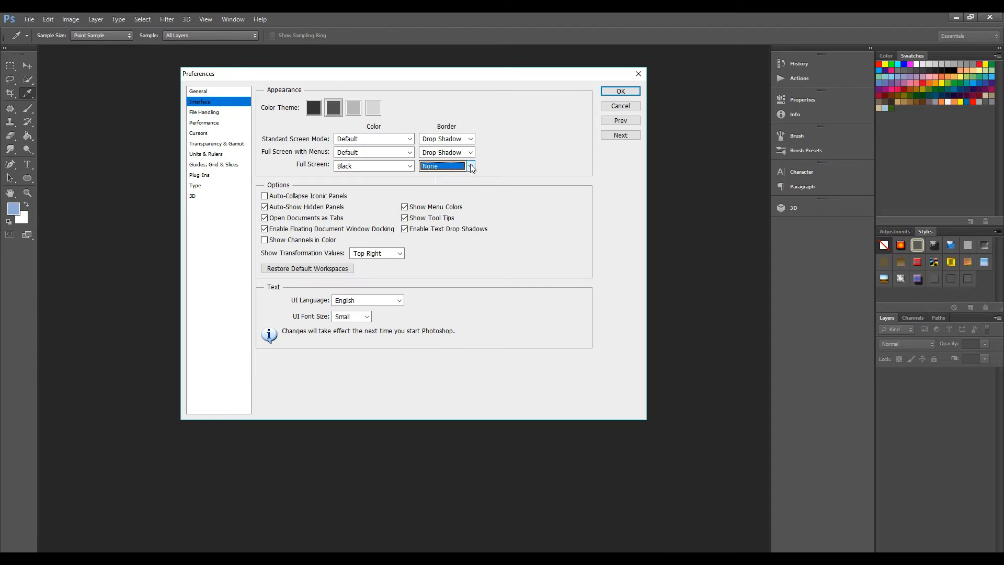
# - Examine the choices for Show Transformation Values, UI Language and UI Font Size
pyautogui.click(267, 187)
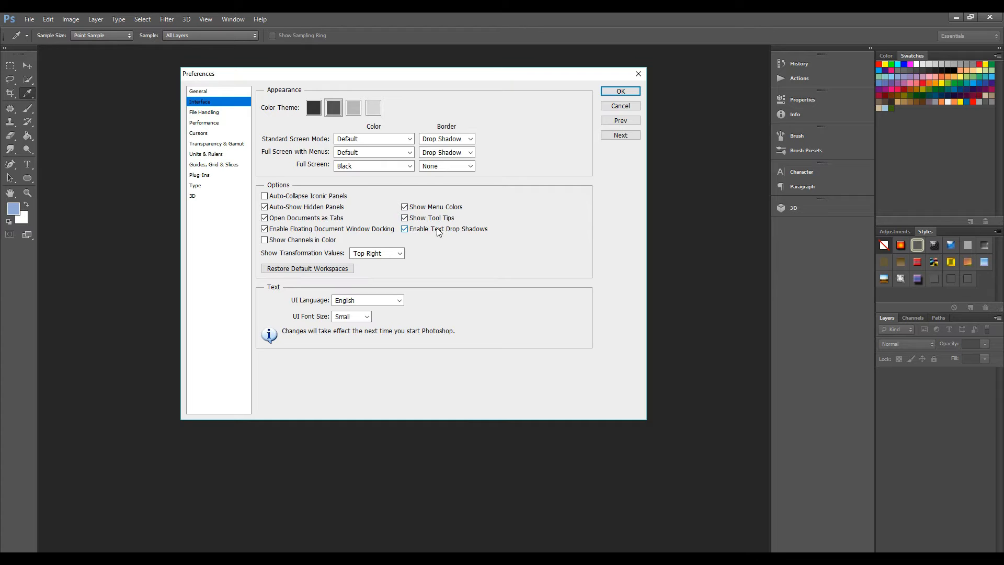
pyautogui.click(400, 254)
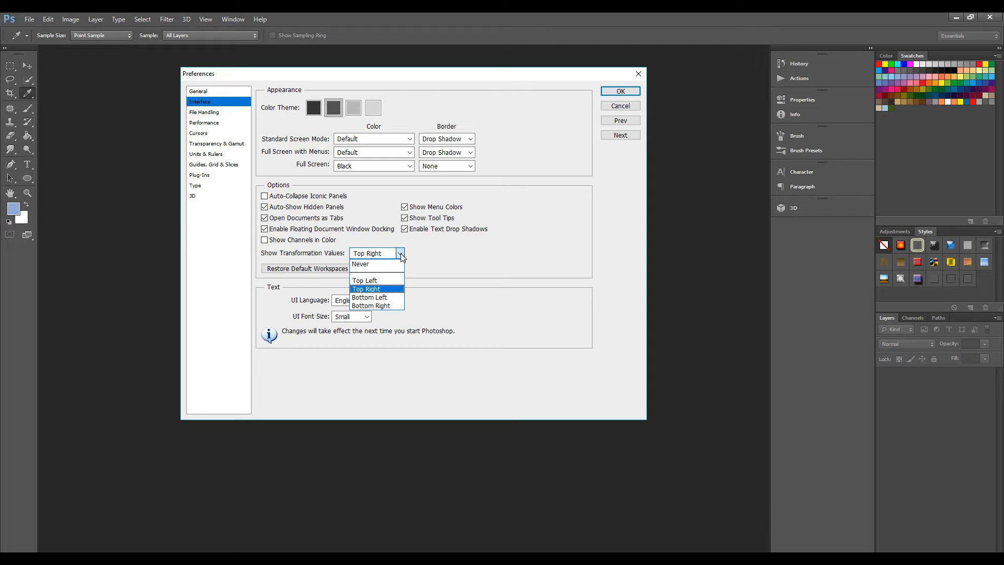
pyautogui.click(401, 255)
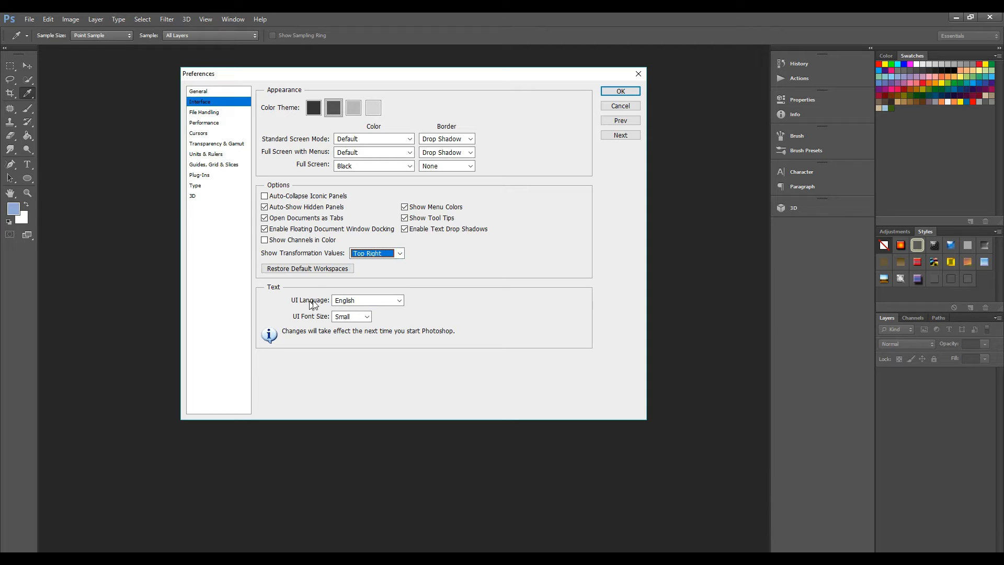
pyautogui.click(399, 301)
pyautogui.click(379, 309)
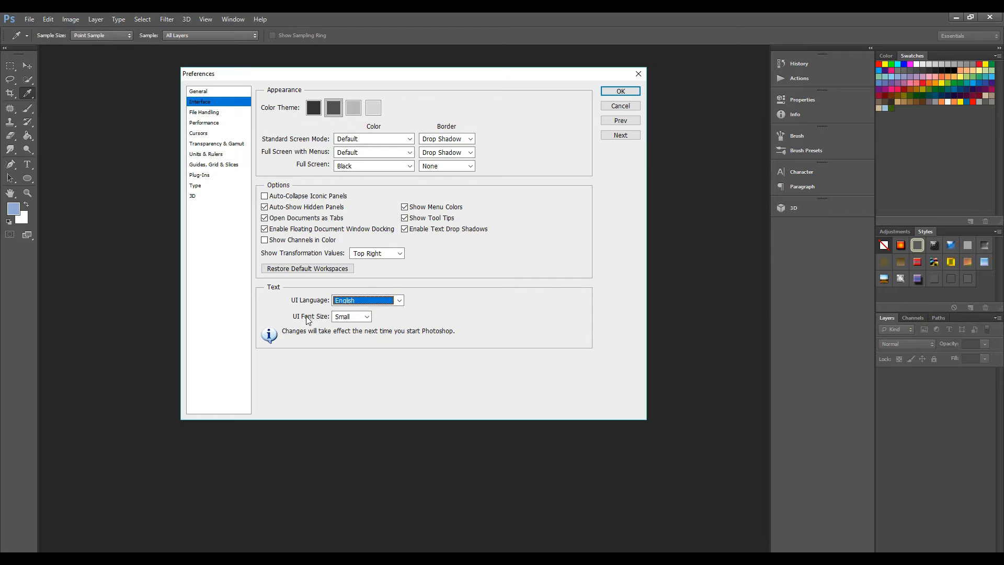
pyautogui.click(367, 318)
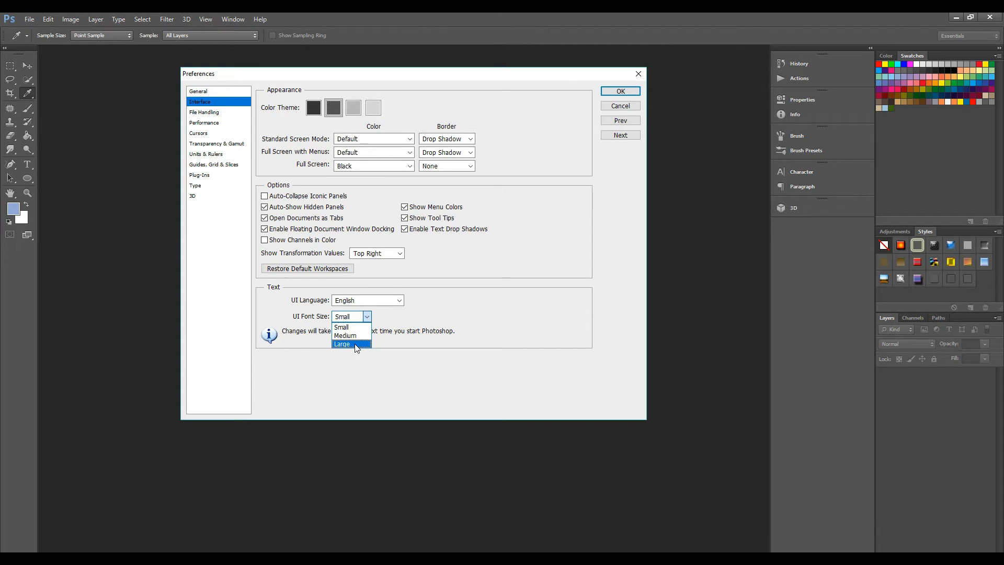
pyautogui.click(384, 321)
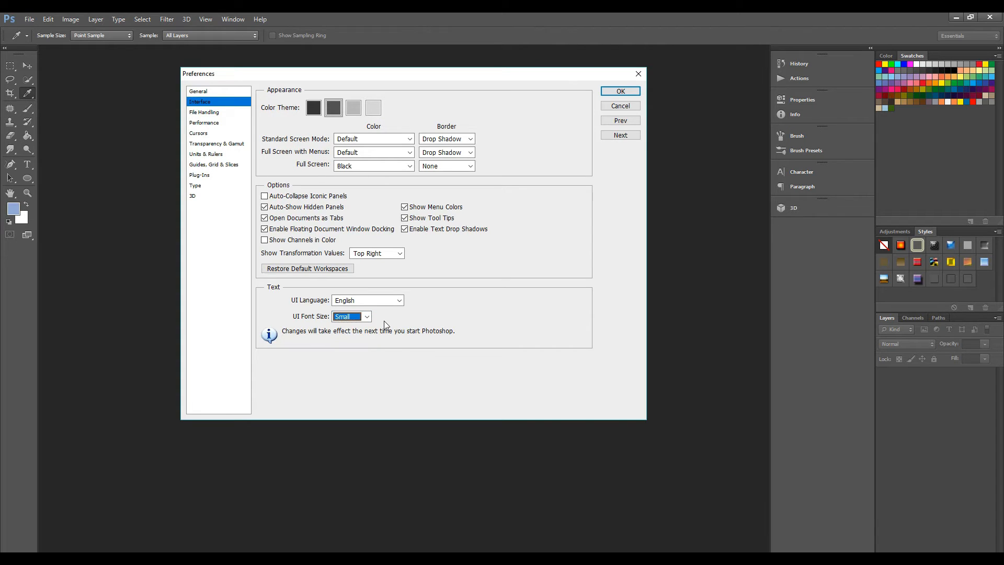
# - Examine the File Handling choices for Image Previews, File Extension and the automatic recovery save interval, keeping 10 Minutes
pyautogui.click(207, 115)
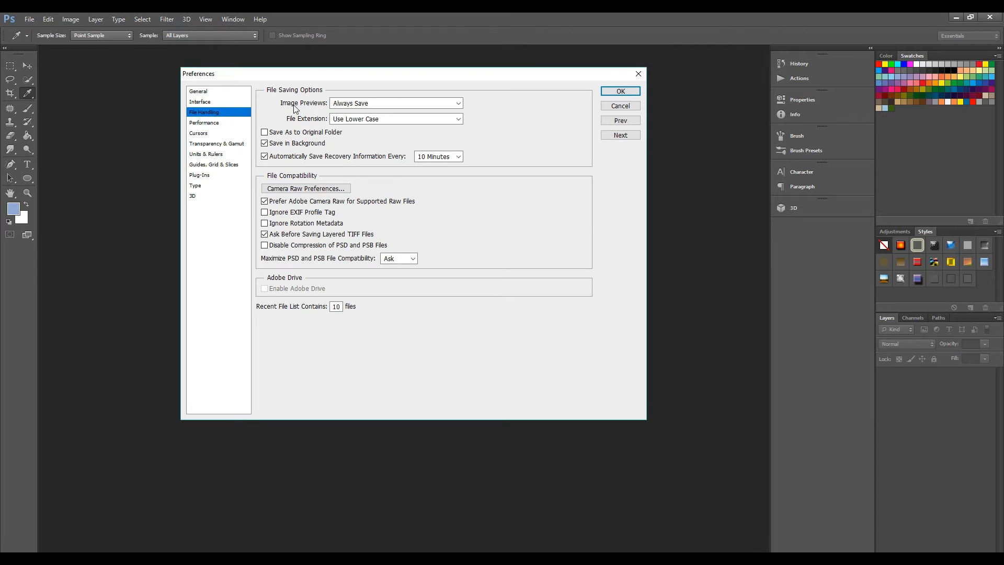
pyautogui.click(459, 105)
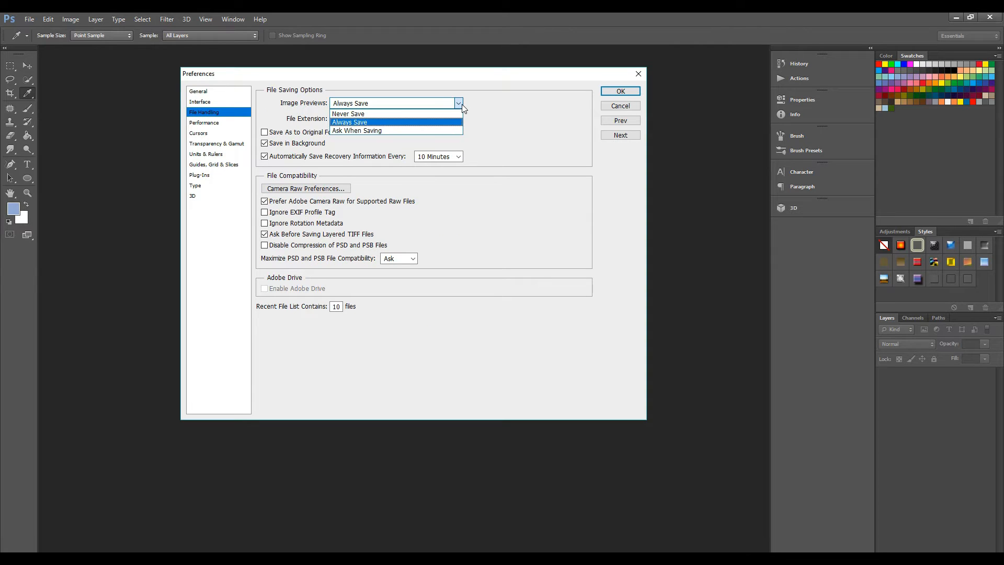
pyautogui.click(460, 104)
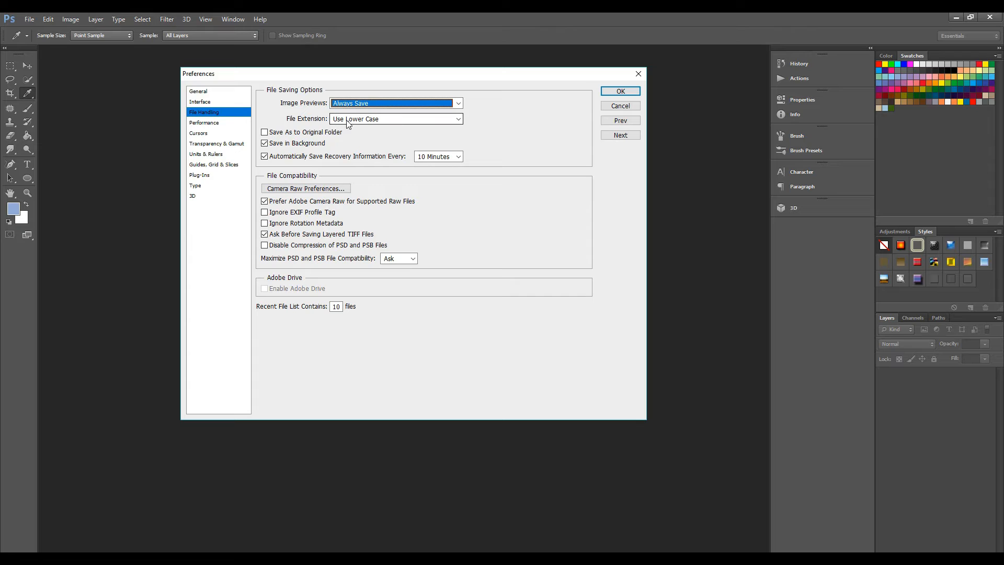
pyautogui.click(460, 119)
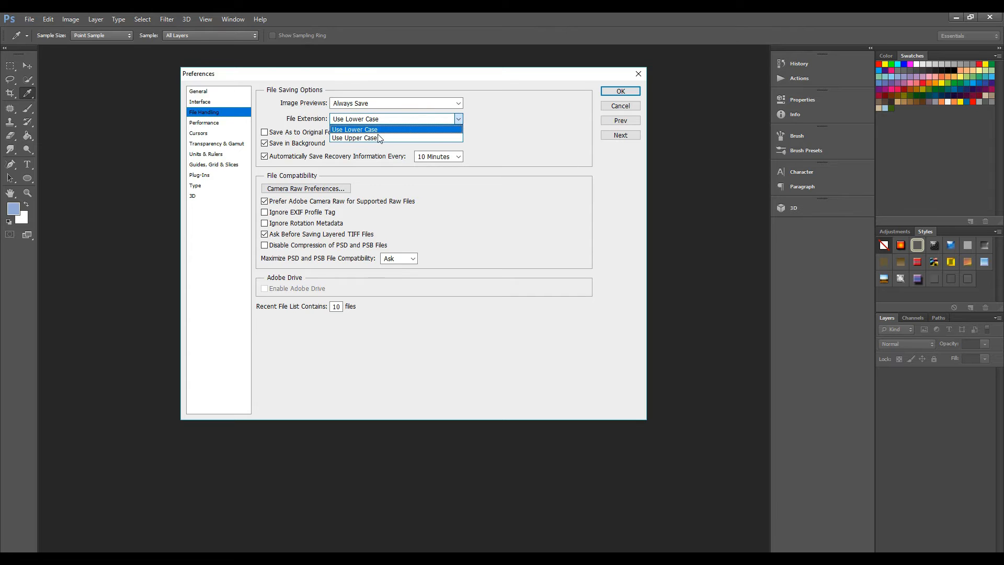
pyautogui.click(463, 118)
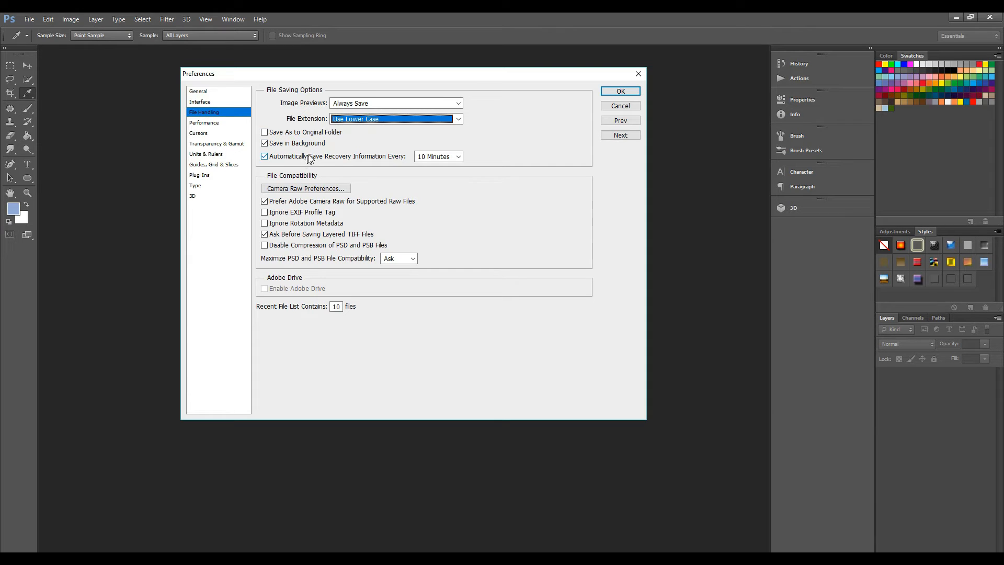
pyautogui.click(458, 157)
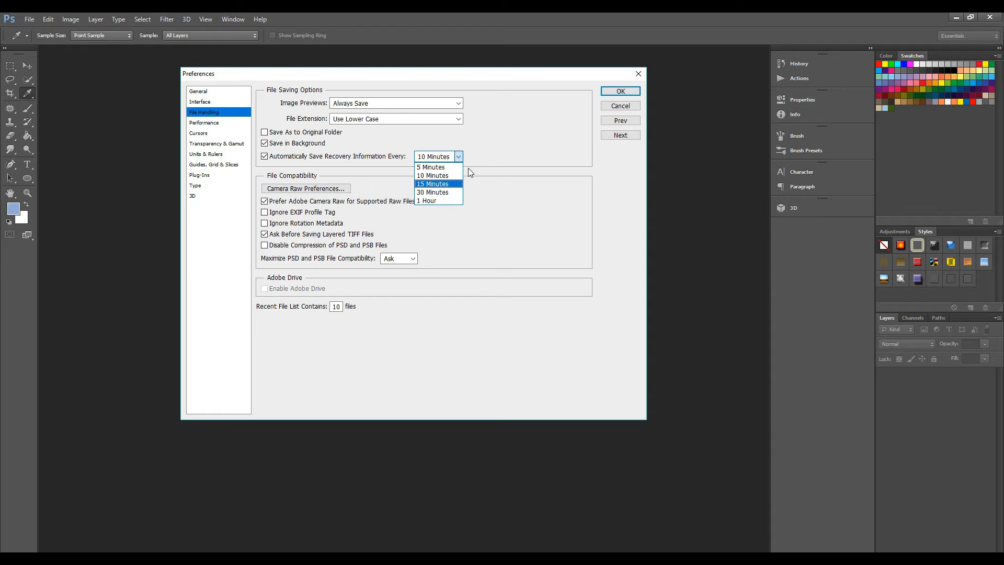
pyautogui.click(451, 177)
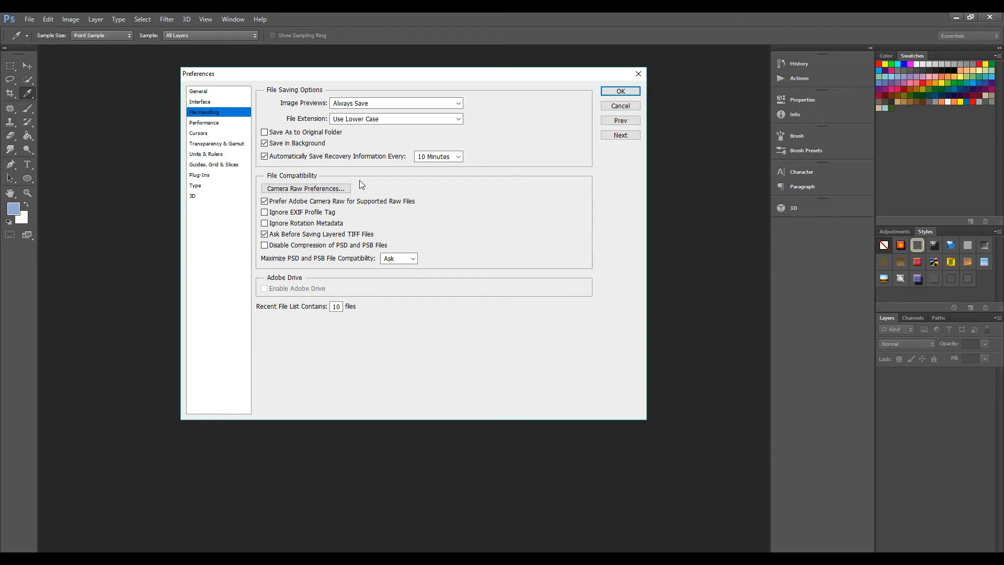
# - Review the Performance preferences and set History States to 40
pyautogui.click(217, 129)
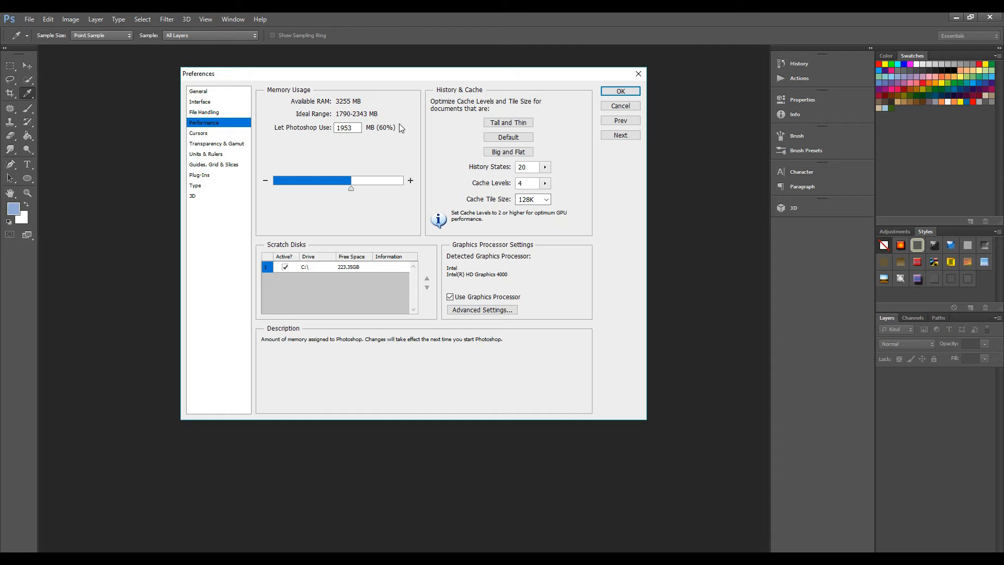
pyautogui.doubleClick(356, 127)
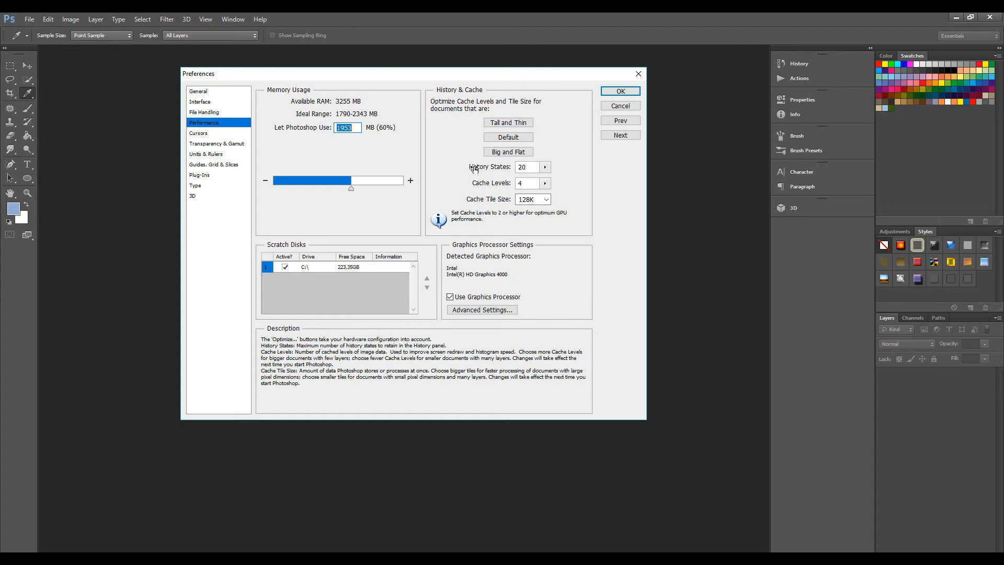
pyautogui.moveTo(485, 165); pyautogui.dragTo(486, 166)
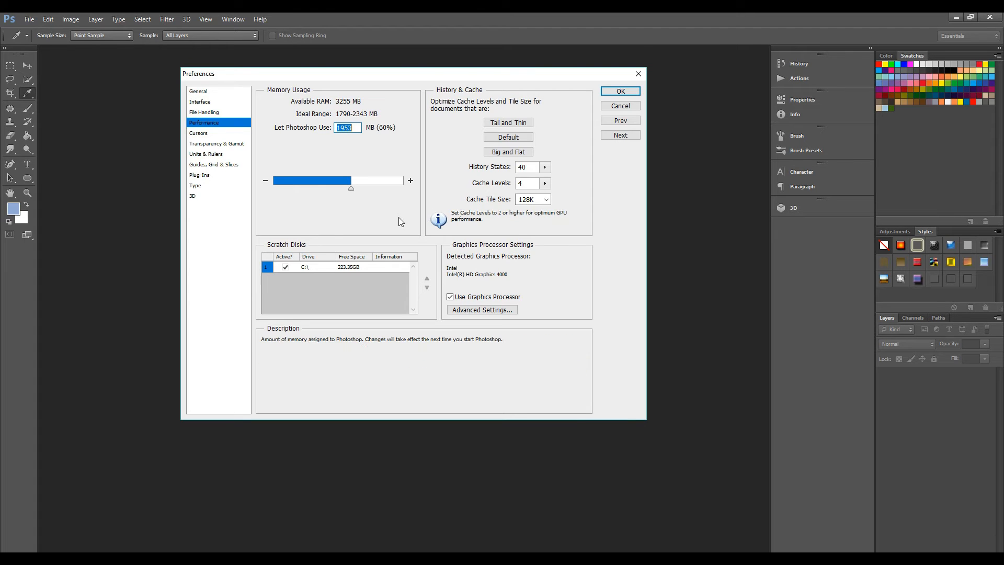
# - Preview the painting and other cursor styles in the Cursors preferences, returning to Normal Brush Tip and Standard
pyautogui.click(204, 134)
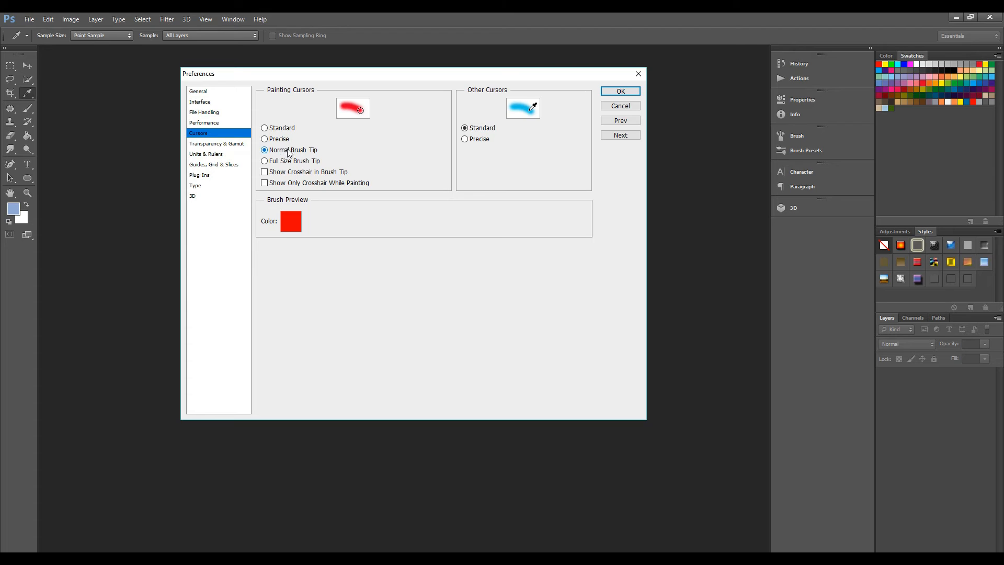
pyautogui.click(265, 129)
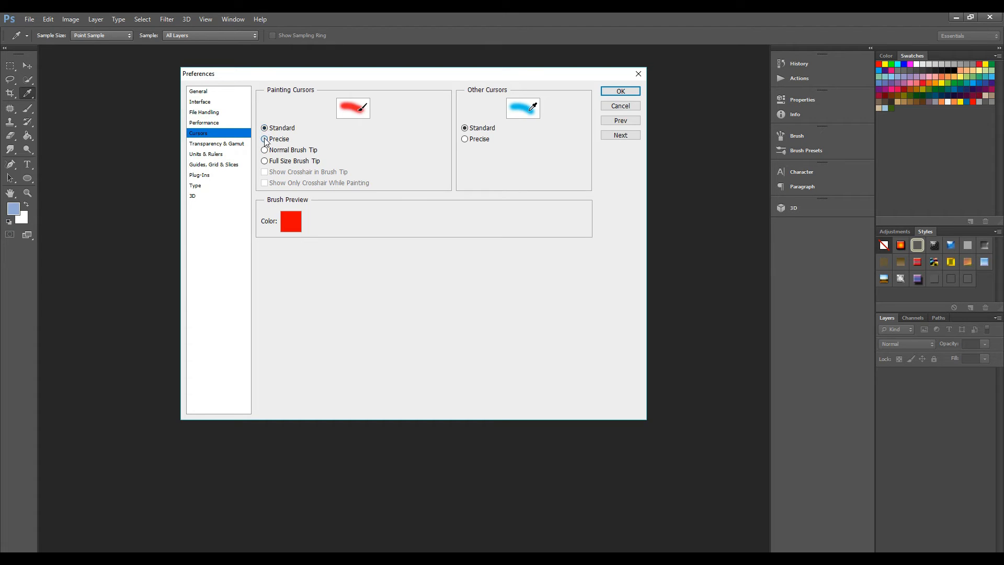
pyautogui.click(265, 139)
pyautogui.click(265, 162)
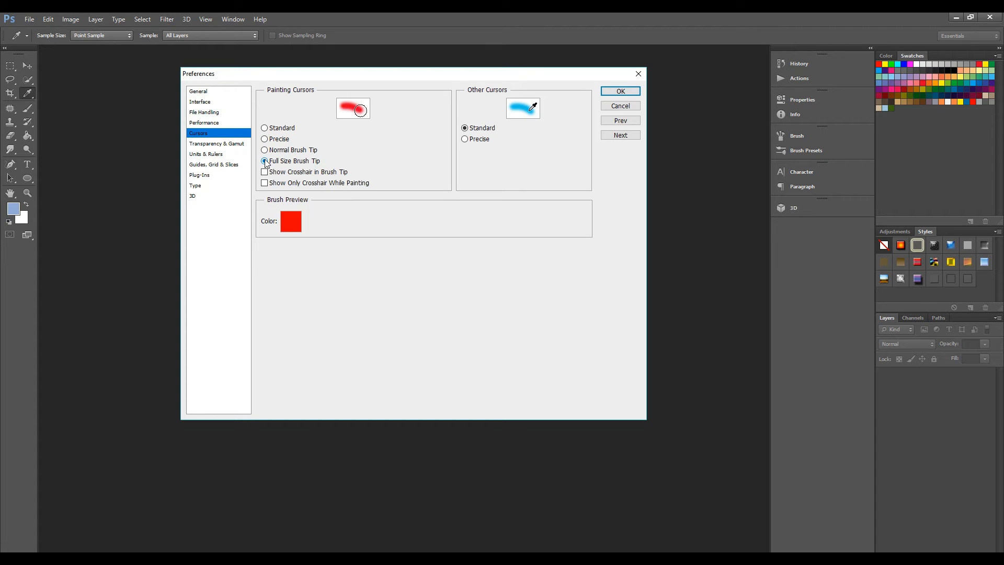
pyautogui.click(267, 150)
pyautogui.click(465, 139)
pyautogui.click(465, 129)
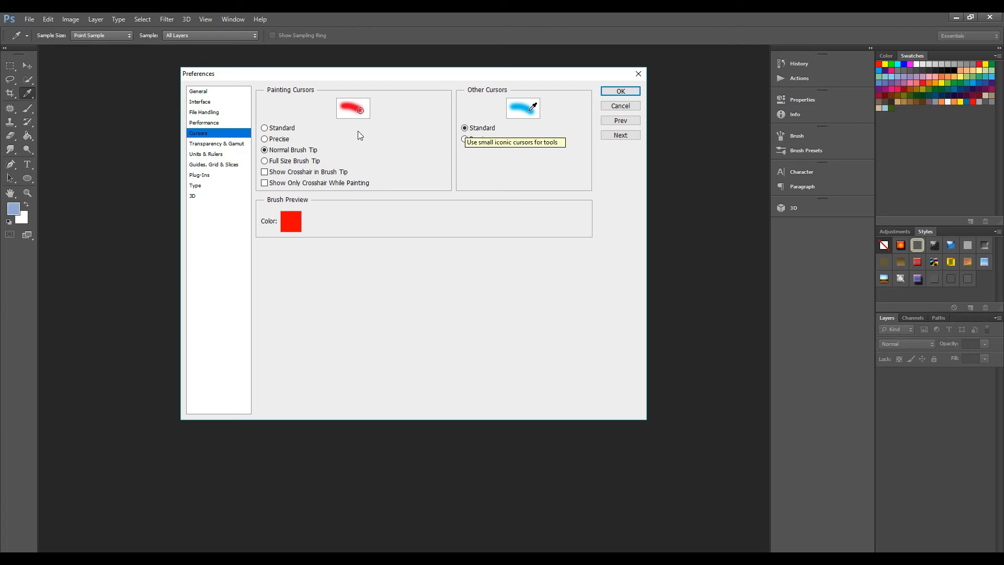
# - Try the None, Small and Large transparency grid sizes in the Transparency & Gamut preferences and return to Medium
pyautogui.click(209, 145)
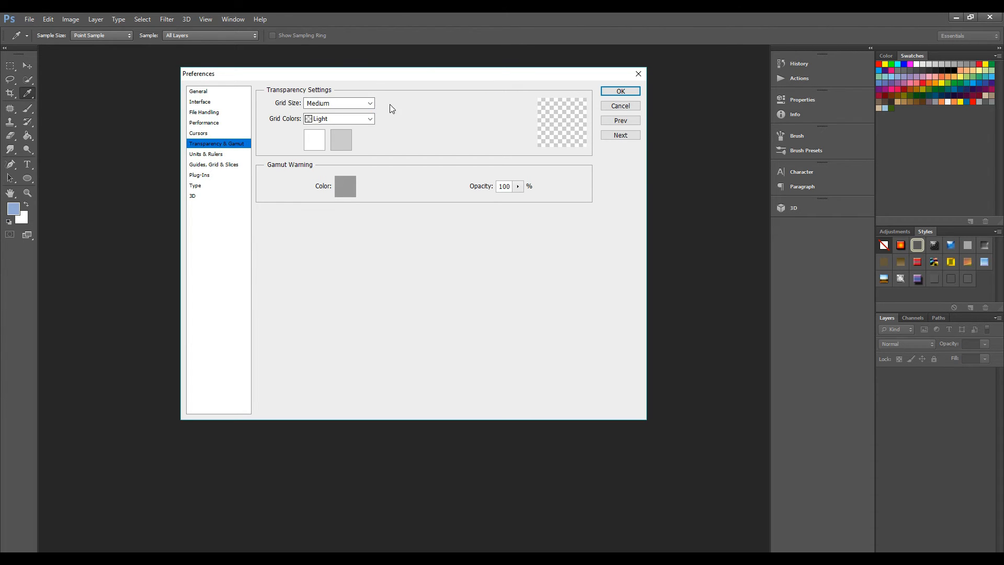
pyautogui.click(371, 103)
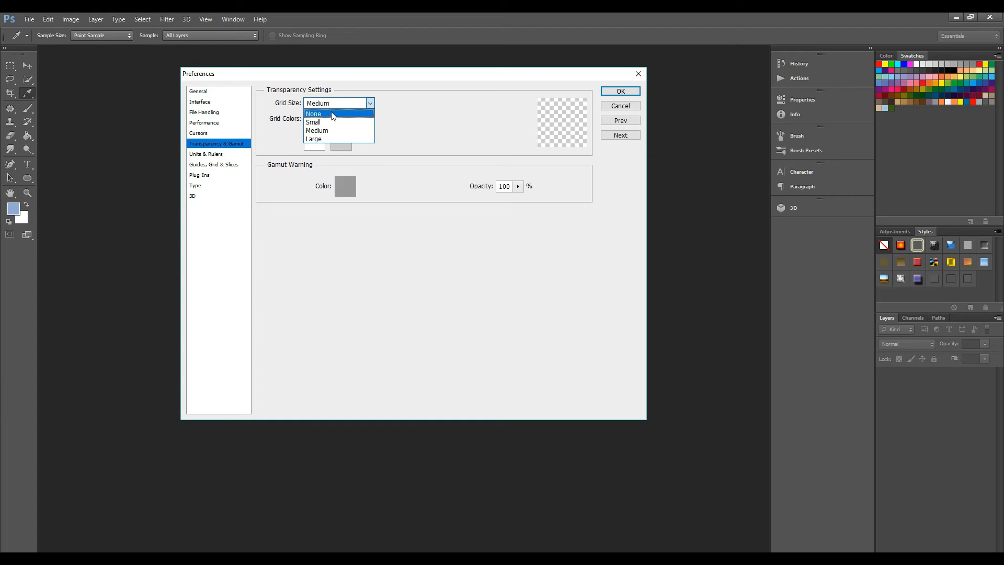
pyautogui.click(349, 111)
pyautogui.click(371, 103)
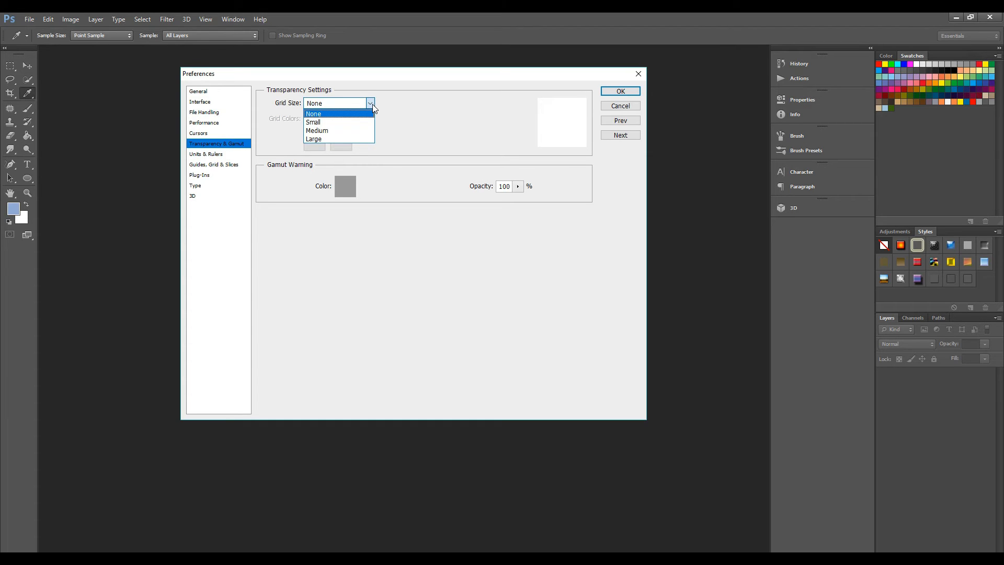
pyautogui.click(357, 122)
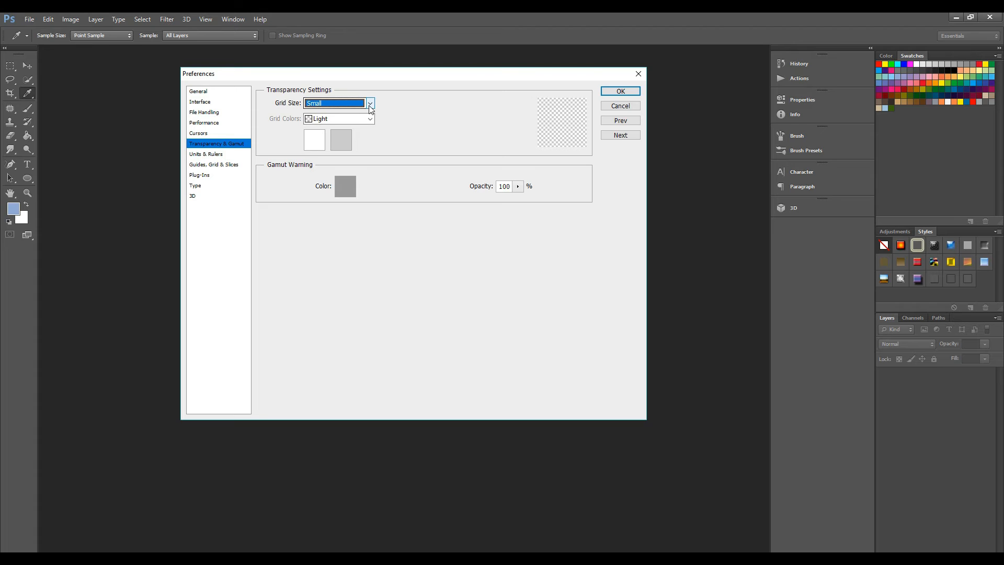
pyautogui.click(369, 106)
pyautogui.click(343, 138)
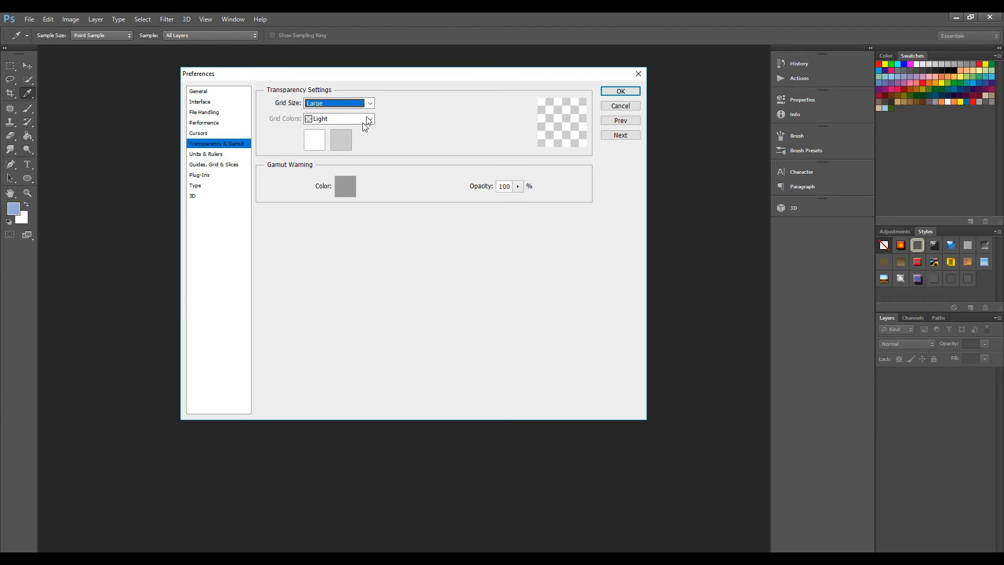
pyautogui.click(370, 104)
pyautogui.click(346, 131)
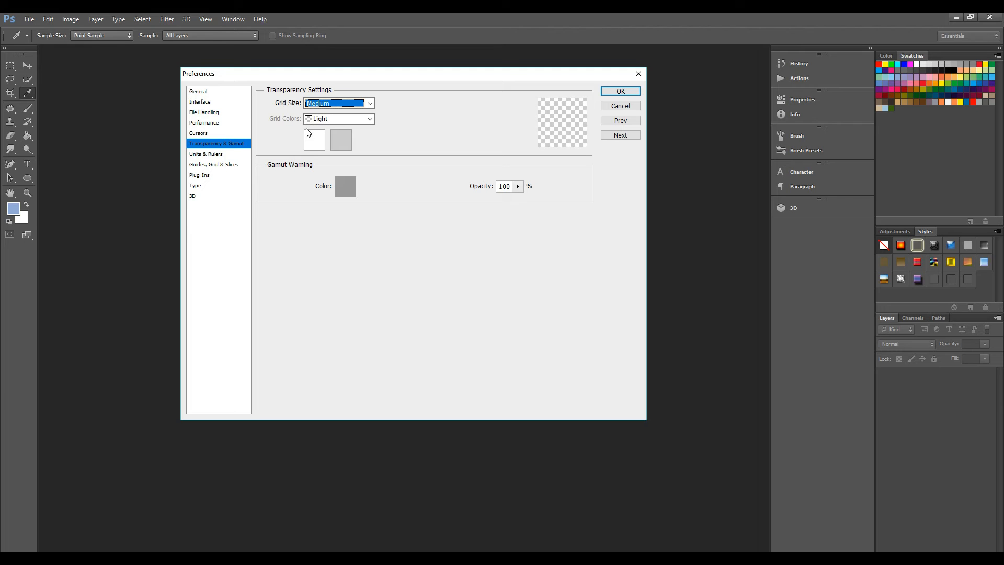
# - Inspect the color pickers of both transparency grid colors, keeping the first one white and leaving the second one as it is
pyautogui.click(315, 140)
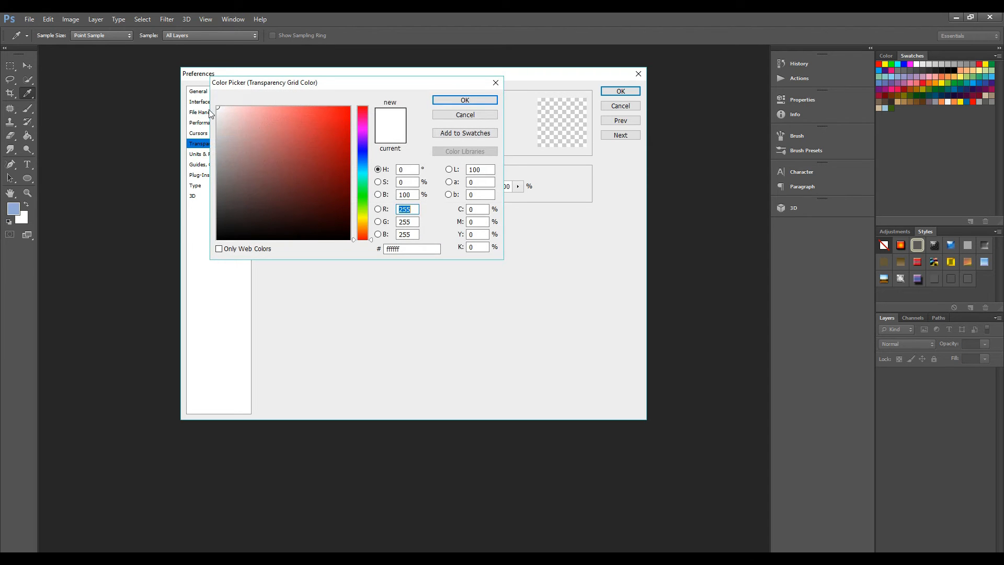
pyautogui.moveTo(225, 131)
pyautogui.mouseDown()
pyautogui.moveTo(251, 173)
pyautogui.moveTo(281, 146)
pyautogui.moveTo(324, 194)
pyautogui.moveTo(296, 219)
pyautogui.moveTo(318, 161)
pyautogui.moveTo(270, 187)
pyautogui.moveTo(216, 105)
pyautogui.mouseUp()
pyautogui.click(447, 100)
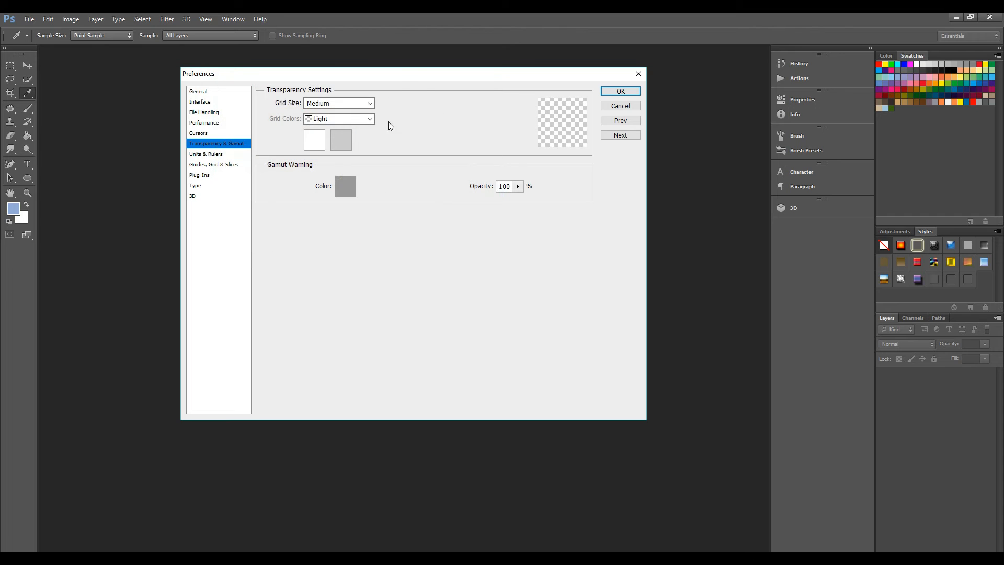
pyautogui.click(341, 140)
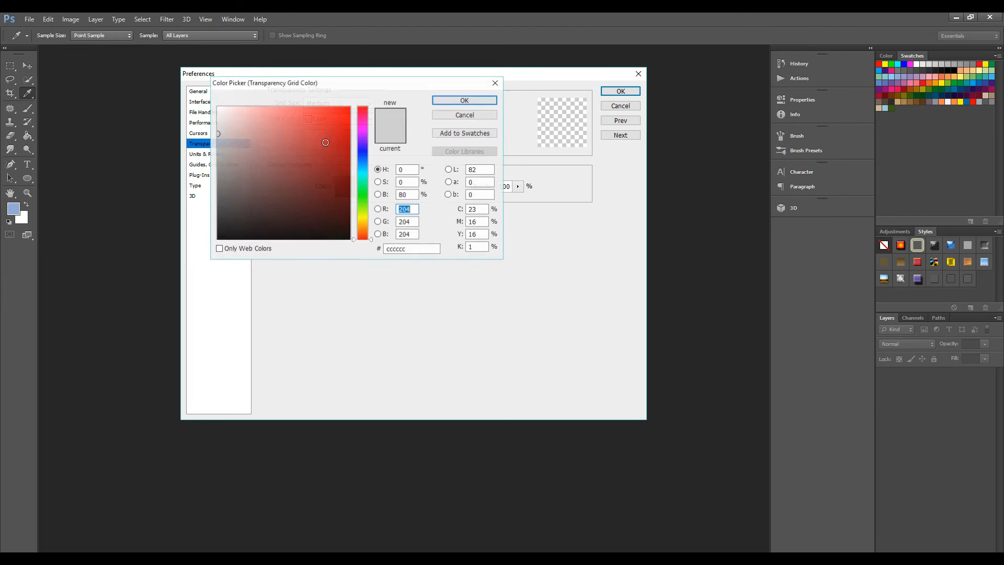
pyautogui.click(495, 83)
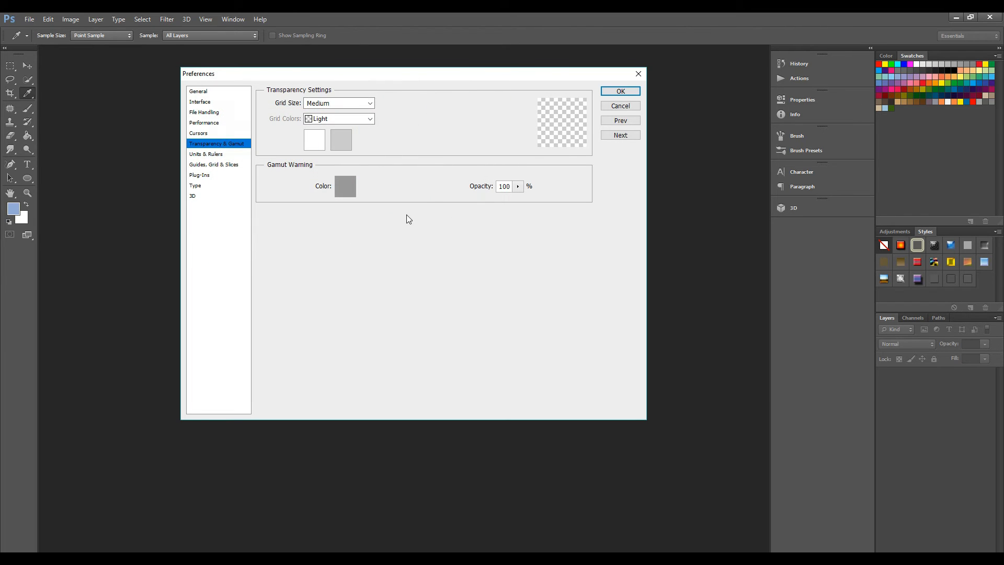
# - Examine the unit choices for rulers and type in the Units & Rulers preferences, keeping Centimeters and Points
pyautogui.click(219, 156)
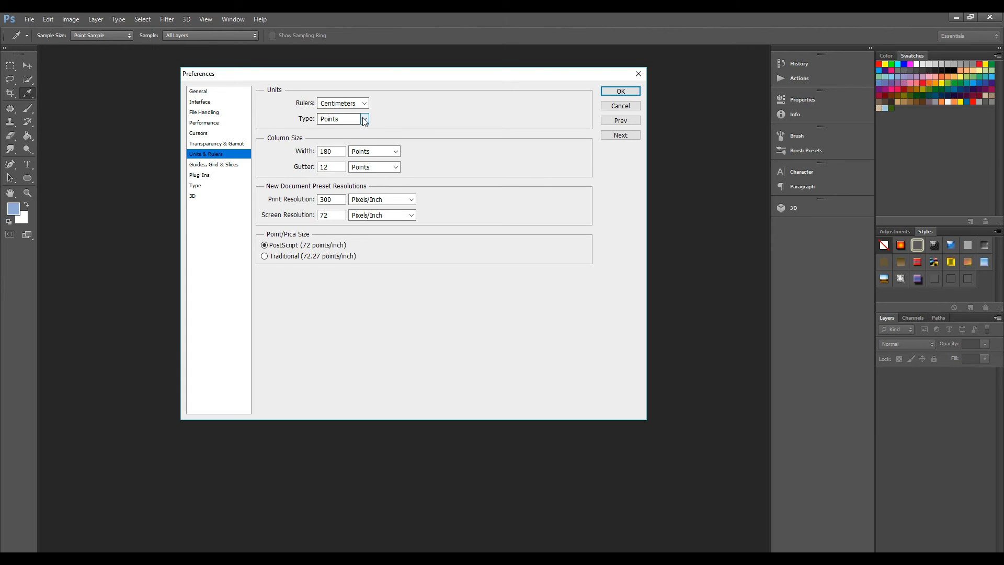
pyautogui.click(365, 103)
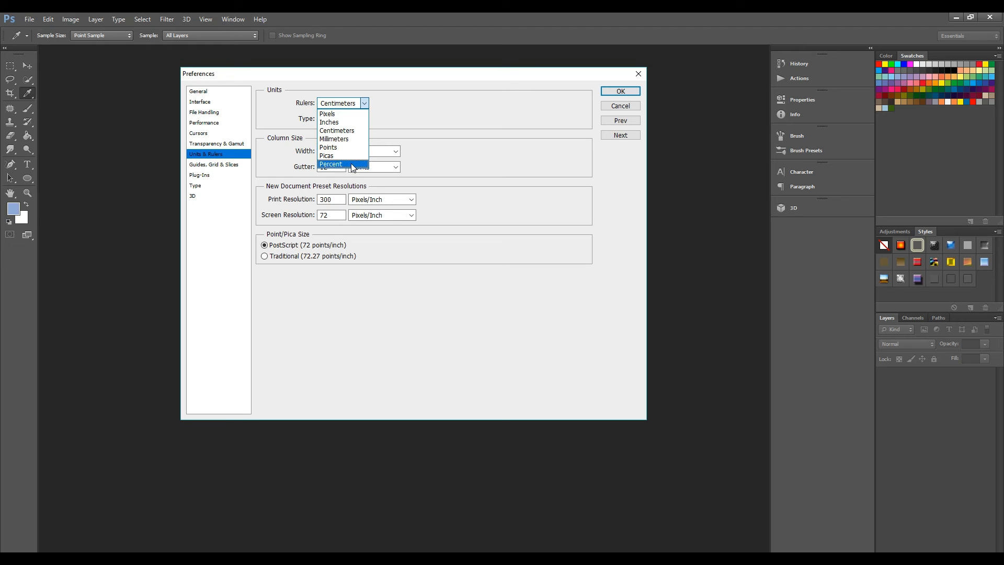
pyautogui.click(351, 131)
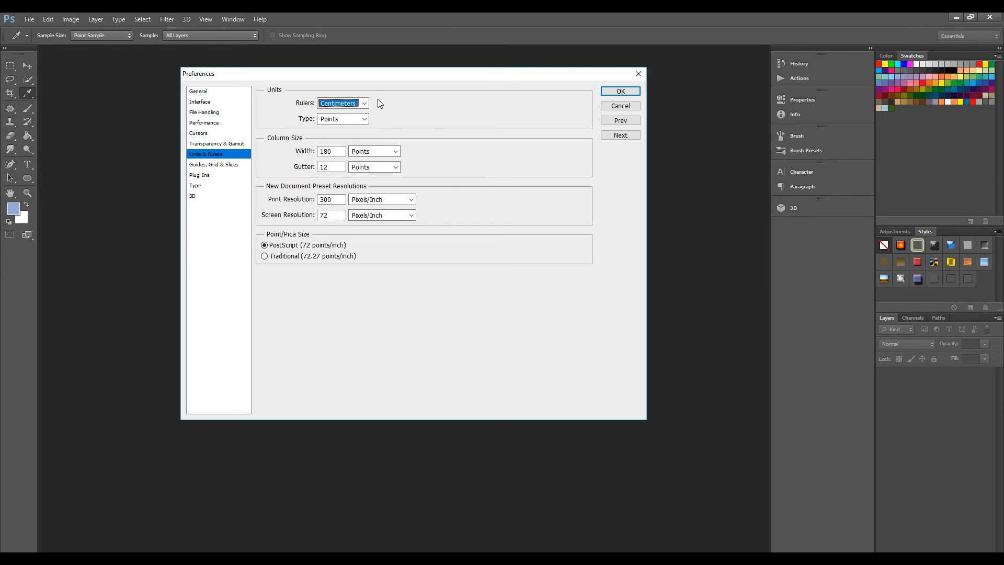
pyautogui.click(365, 104)
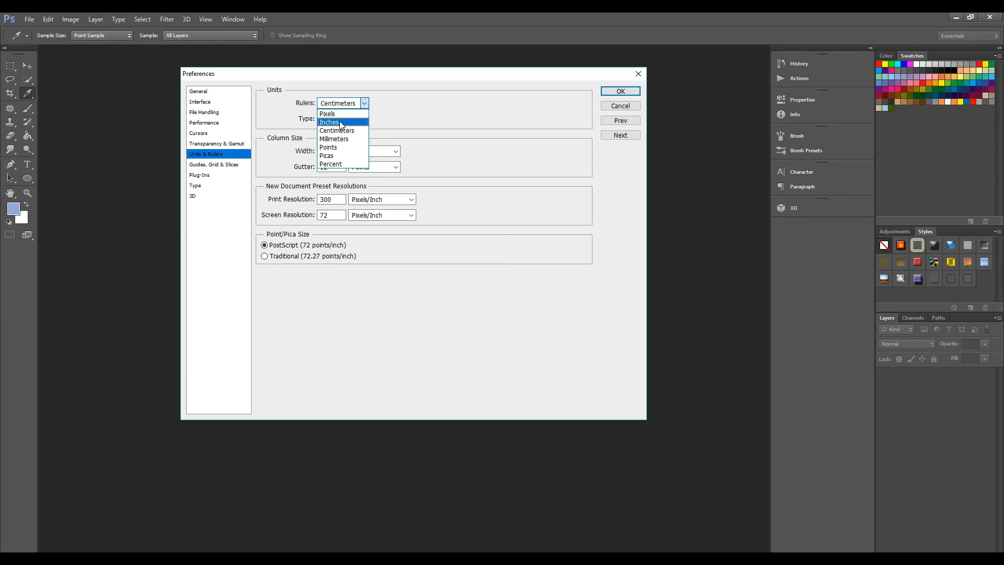
pyautogui.click(376, 108)
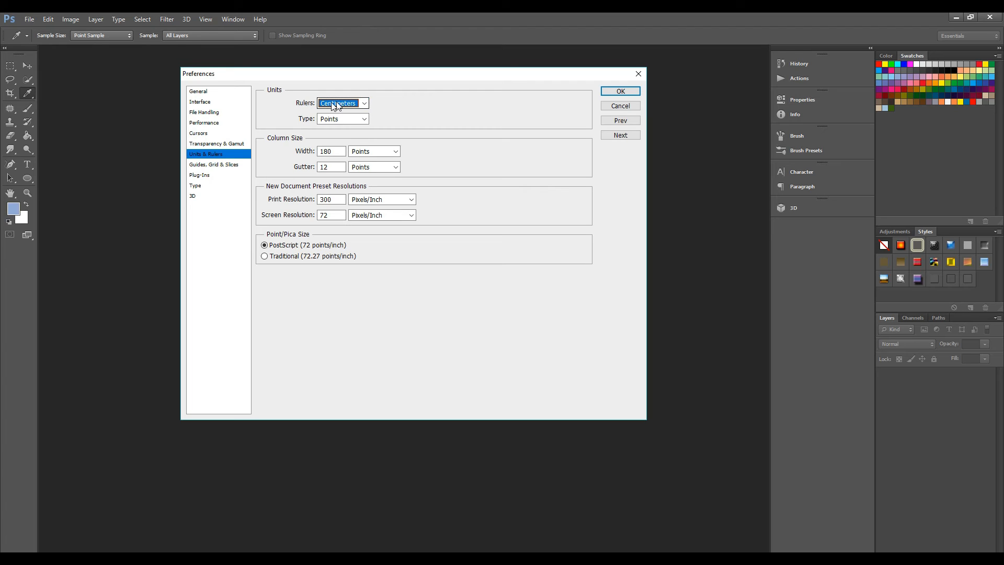
pyautogui.click(364, 120)
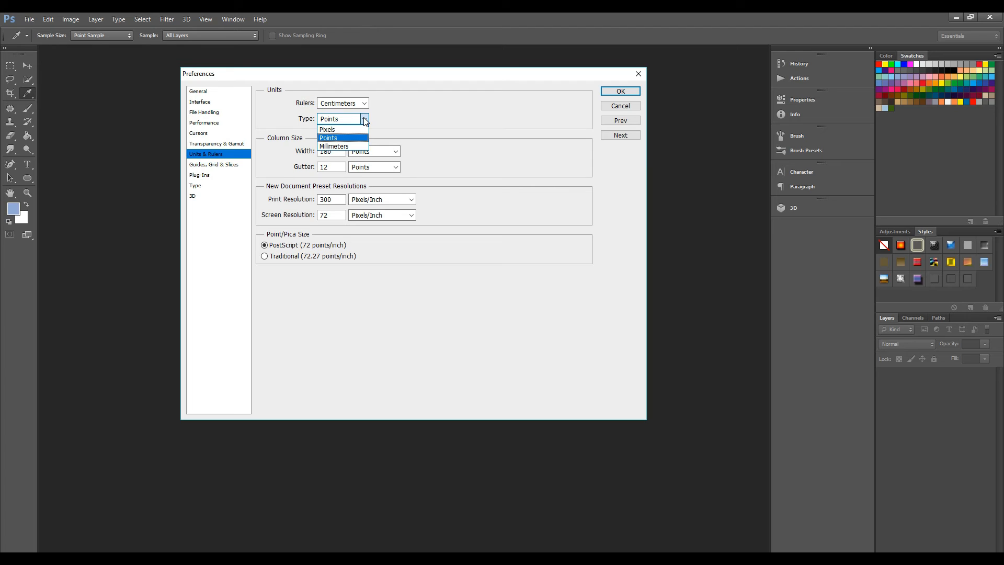
pyautogui.click(364, 121)
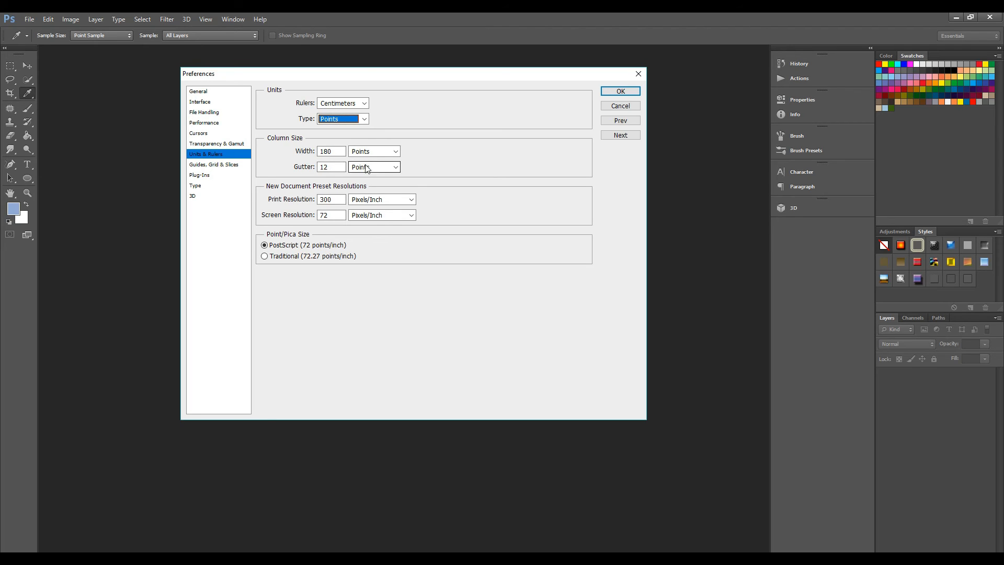
pyautogui.click(273, 188)
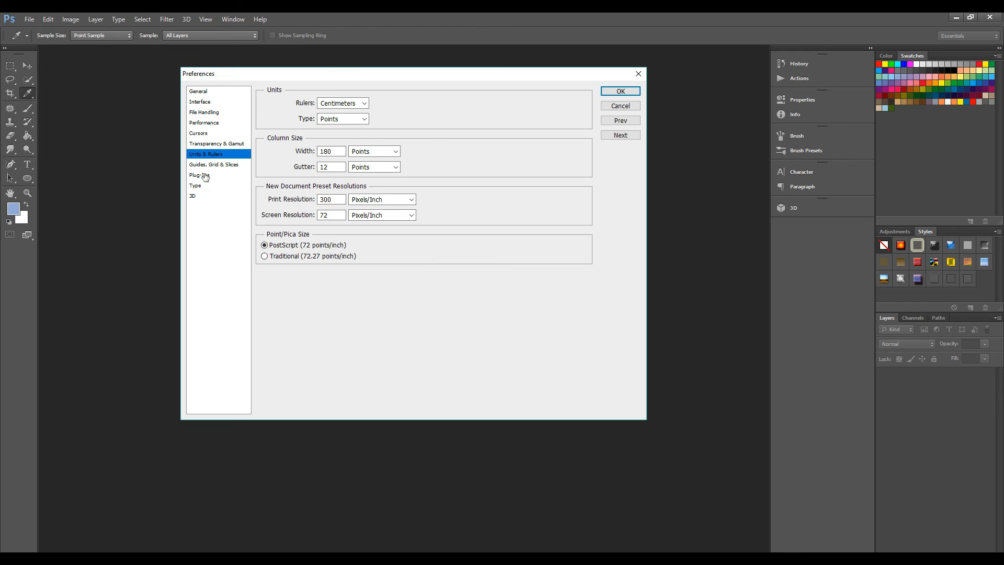
# - Examine the gridline unit and slice line color choices in the Guides, Grid & Slices preferences, keeping Centimeters and Light Blue
pyautogui.click(222, 166)
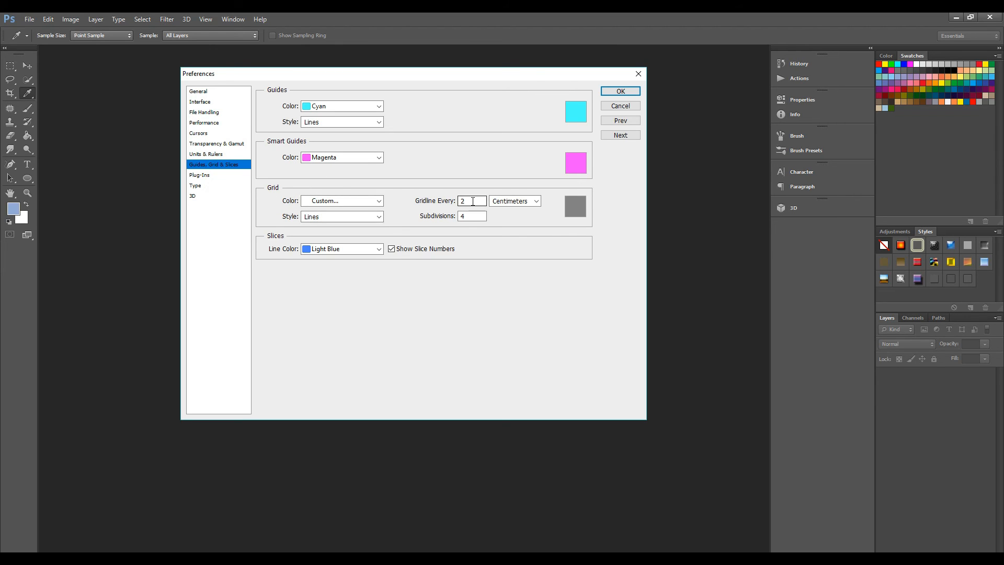
pyautogui.click(538, 200)
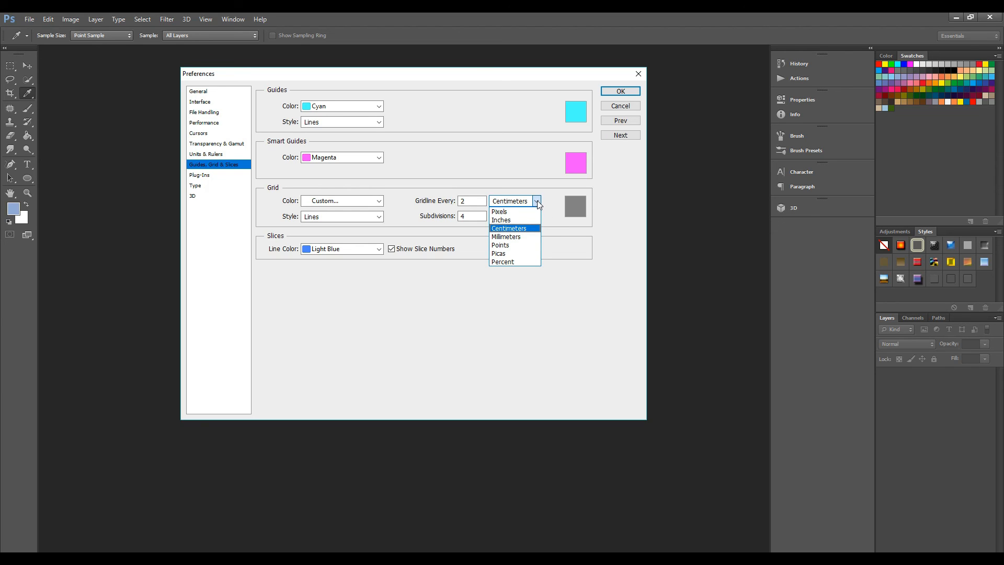
pyautogui.click(538, 200)
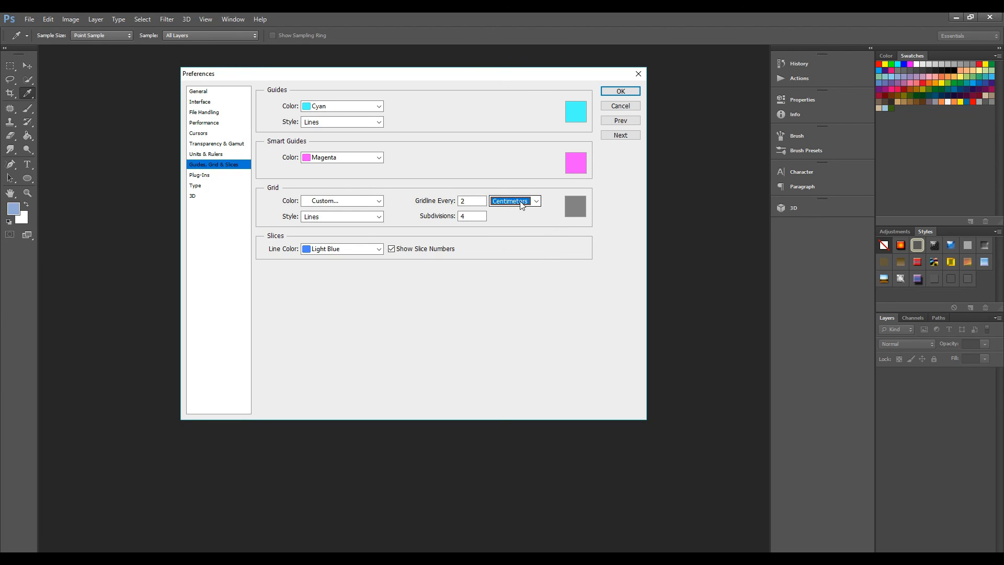
pyautogui.click(468, 201)
pyautogui.moveTo(468, 201); pyautogui.dragTo(455, 203)
pyautogui.click(379, 252)
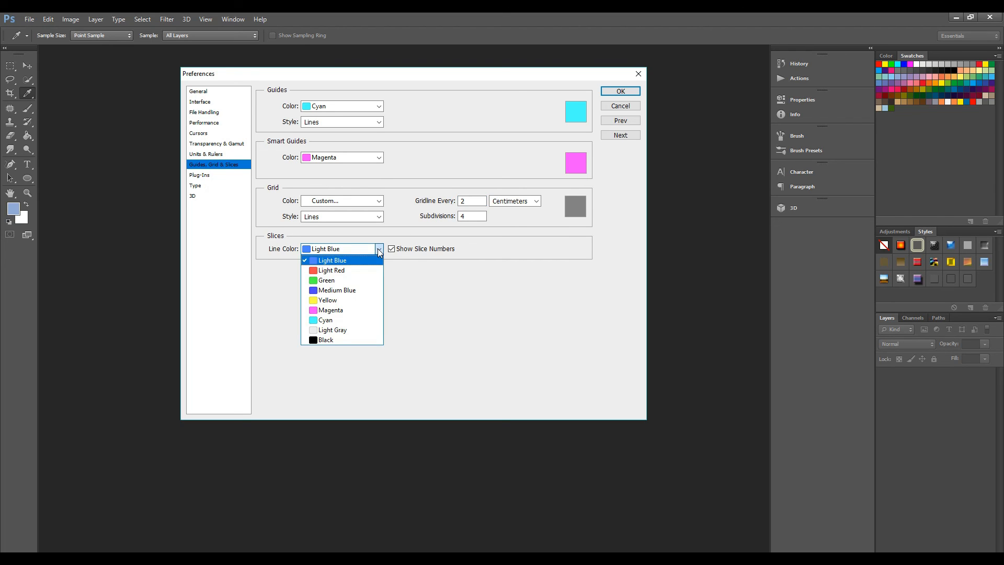
pyautogui.click(341, 260)
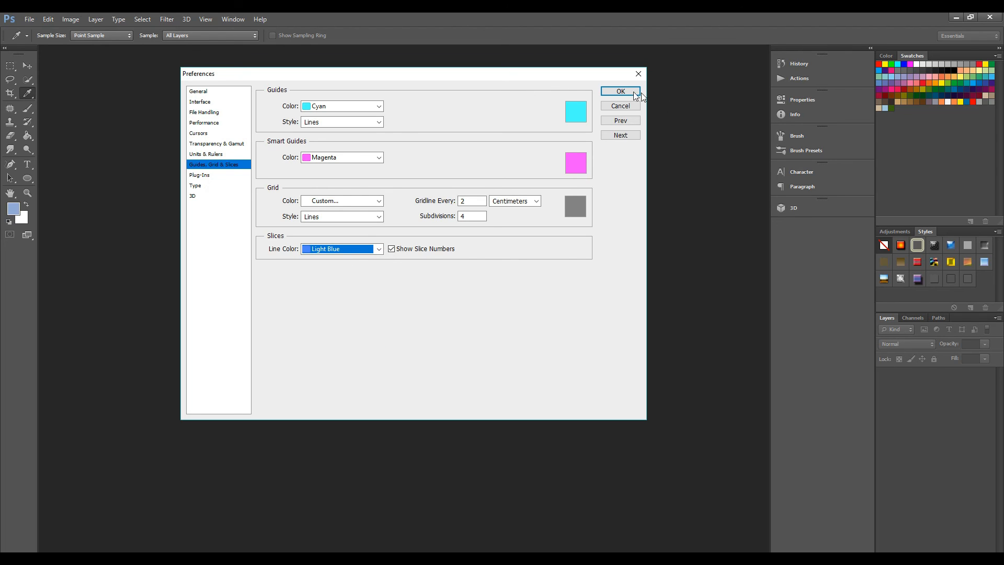
# - Review the Plug-Ins, Type and 3D preferences, and close the Preferences dialog without applying changes
pyautogui.click(213, 175)
pyautogui.click(214, 177)
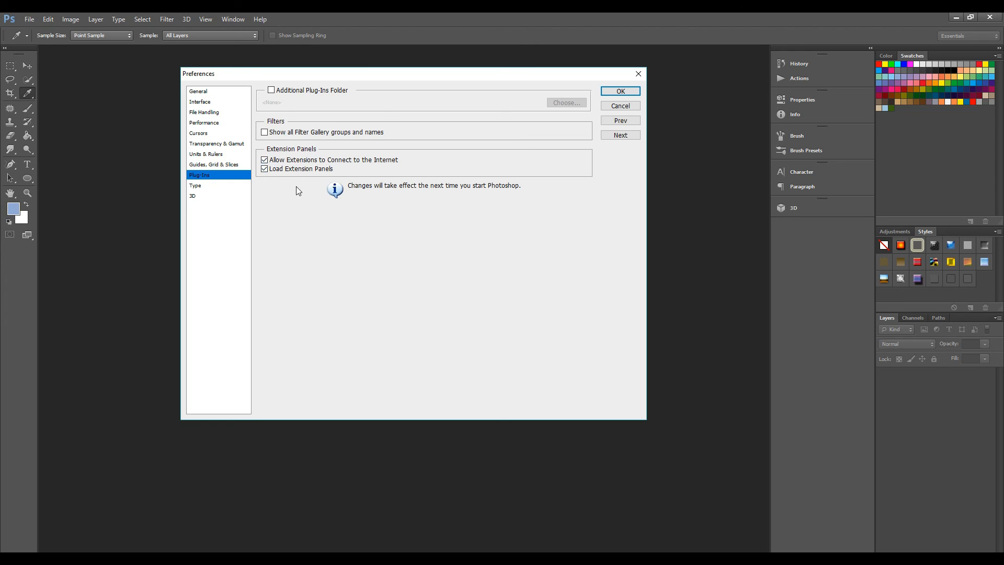
pyautogui.click(202, 187)
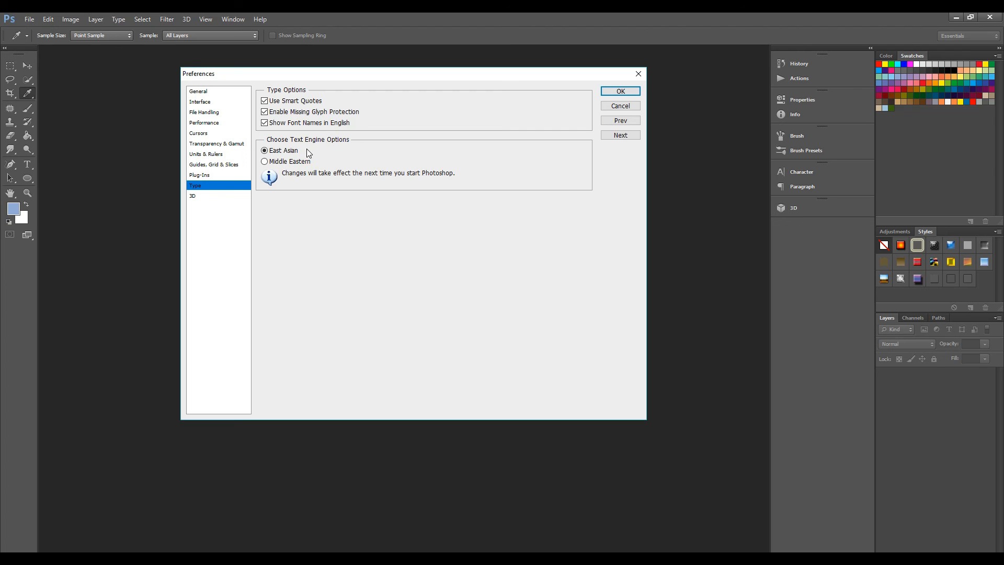
pyautogui.click(206, 197)
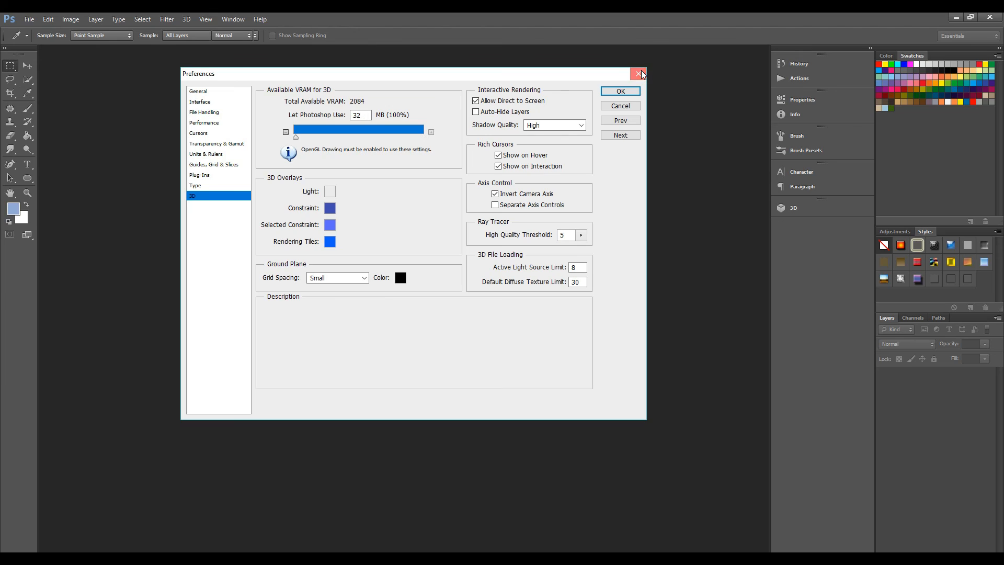
pyautogui.click(639, 73)
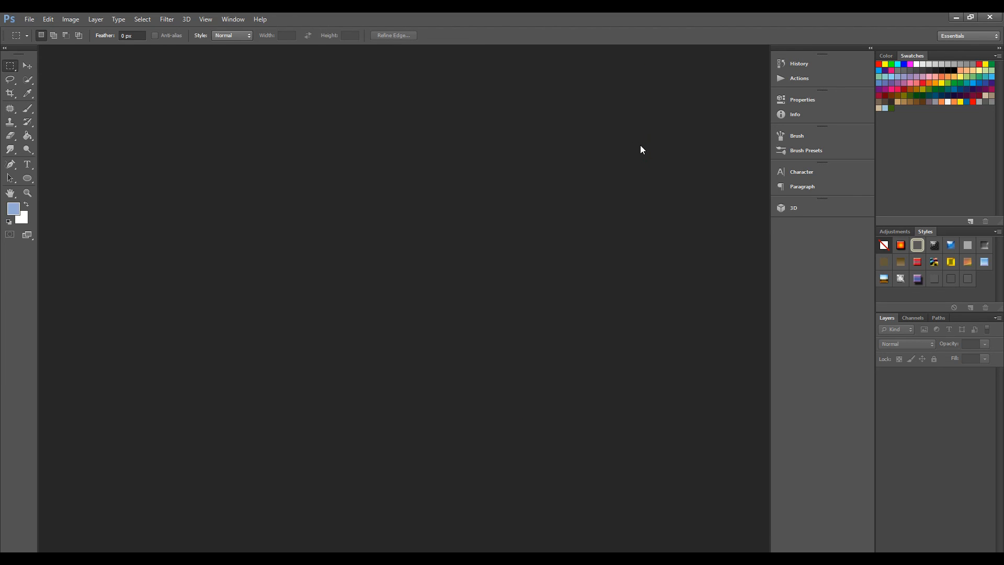